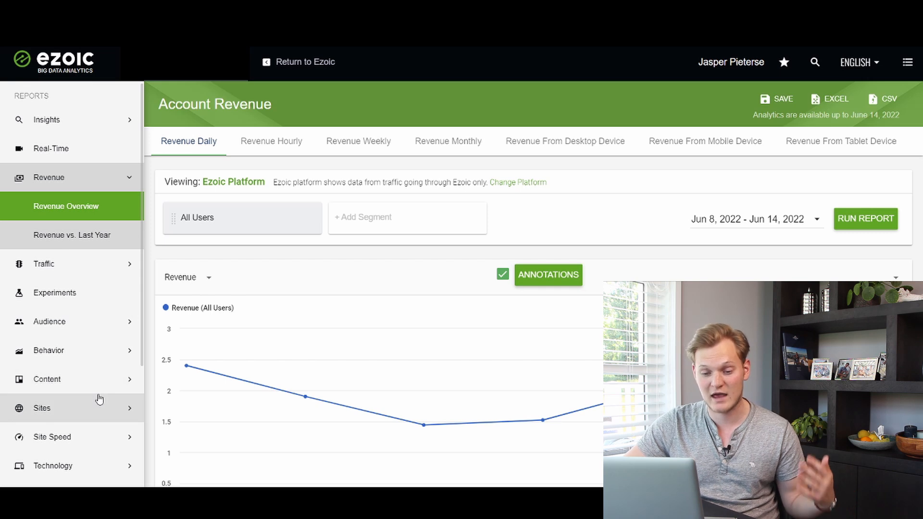
Open the Categories report in the Content section of the analytics reports.
scroll(99, 389, down, 4)
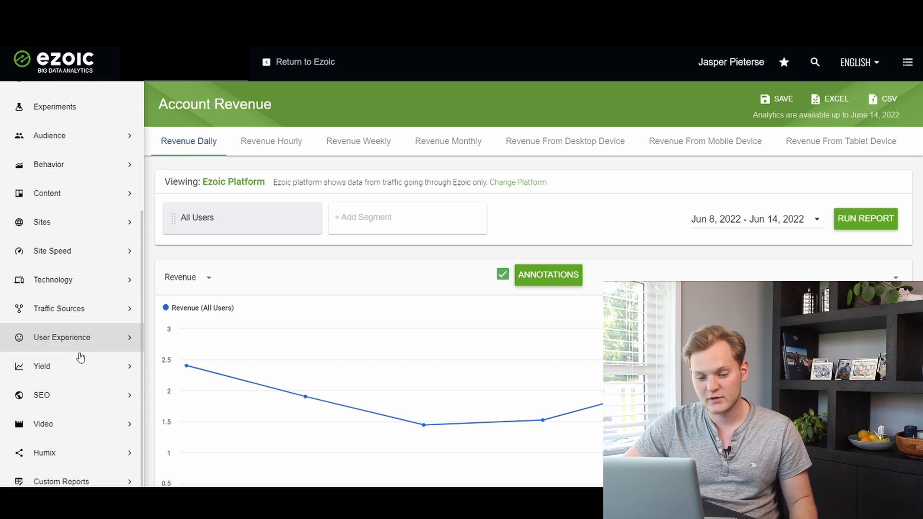
click(63, 194)
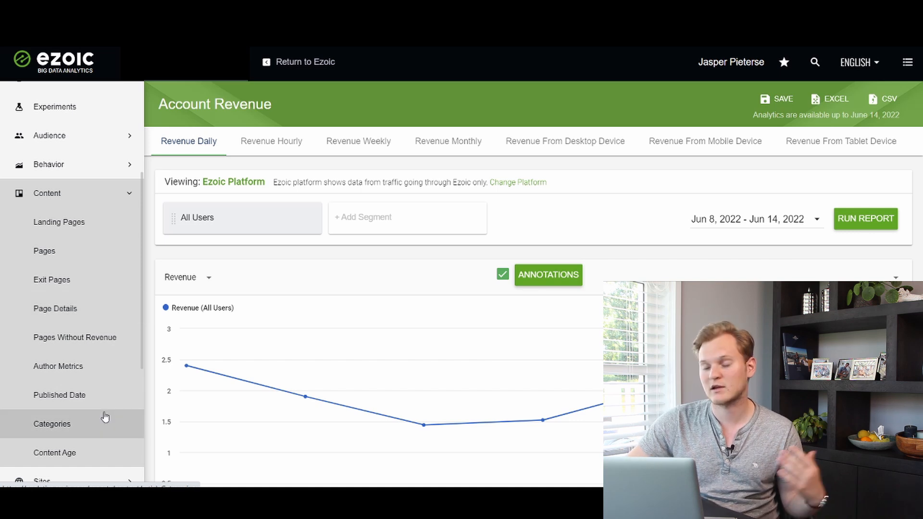
click(62, 428)
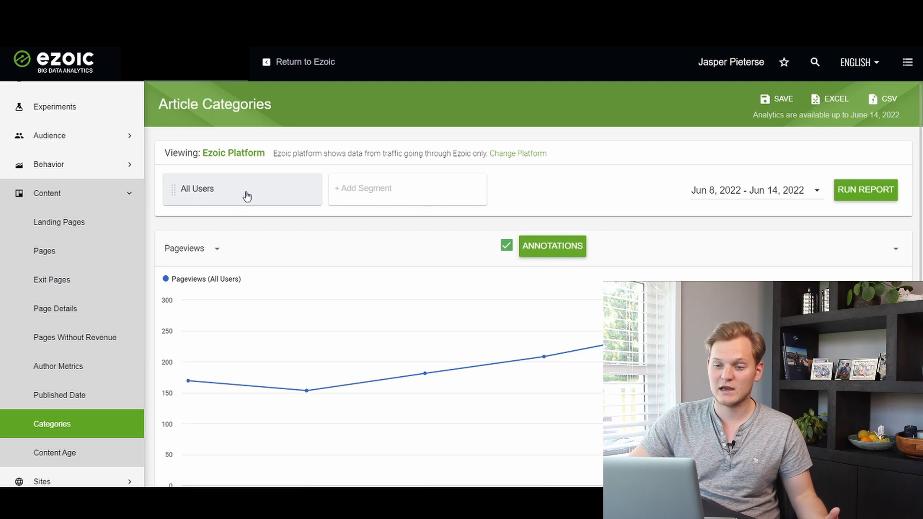
Review the category names listed in the Article Categories table, from algemene-informatie down to motorboot.
scroll(433, 231, down, 2)
scroll(433, 232, down, 6)
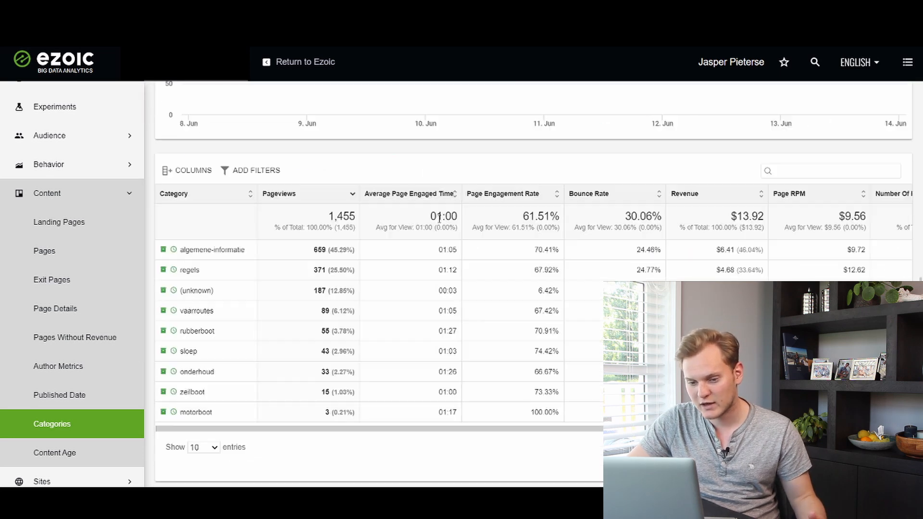
drag(180, 249, 226, 416)
click(217, 228)
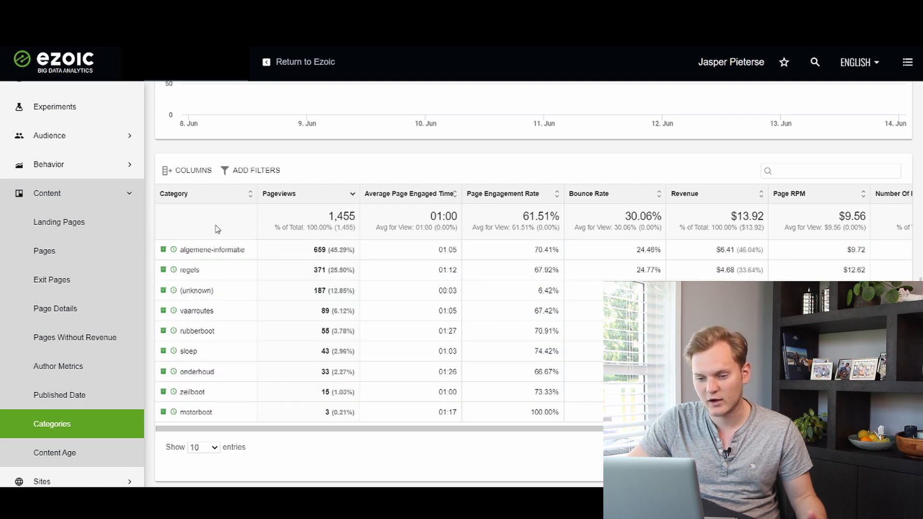
drag(248, 254, 182, 270)
drag(216, 311, 180, 310)
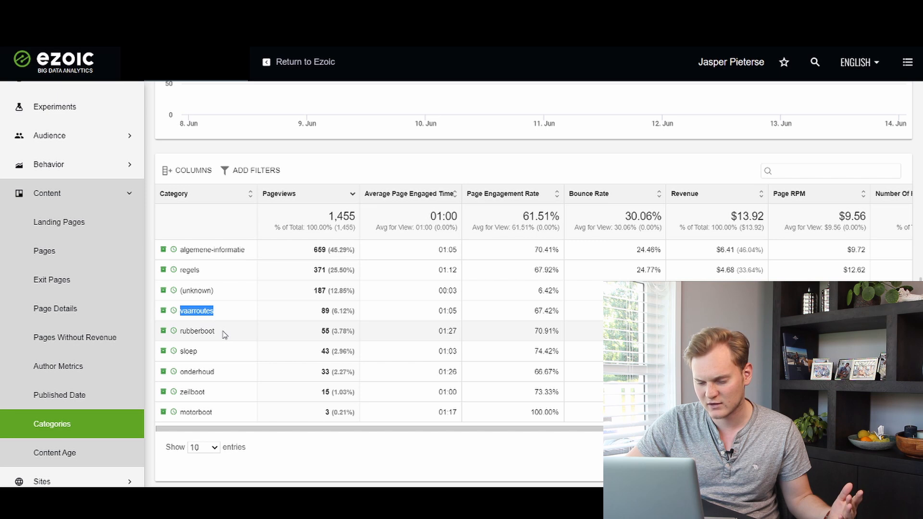
drag(228, 333, 192, 412)
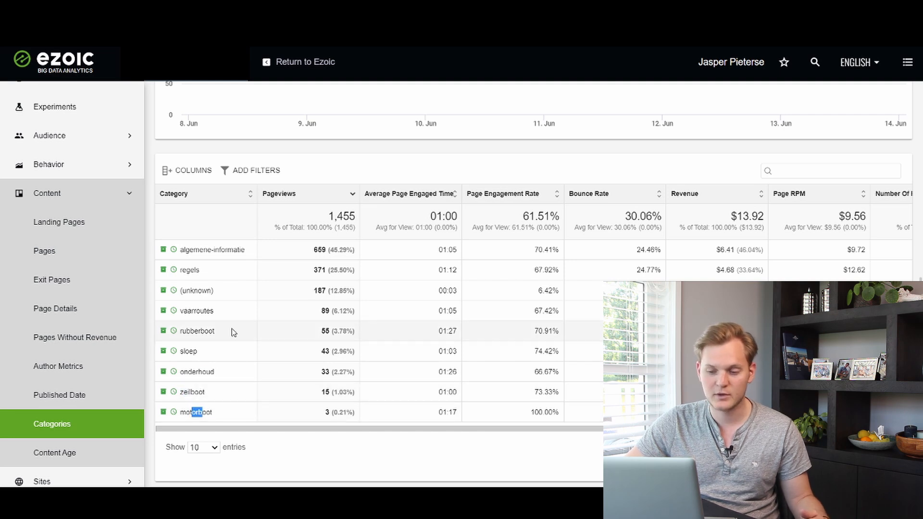
click(236, 310)
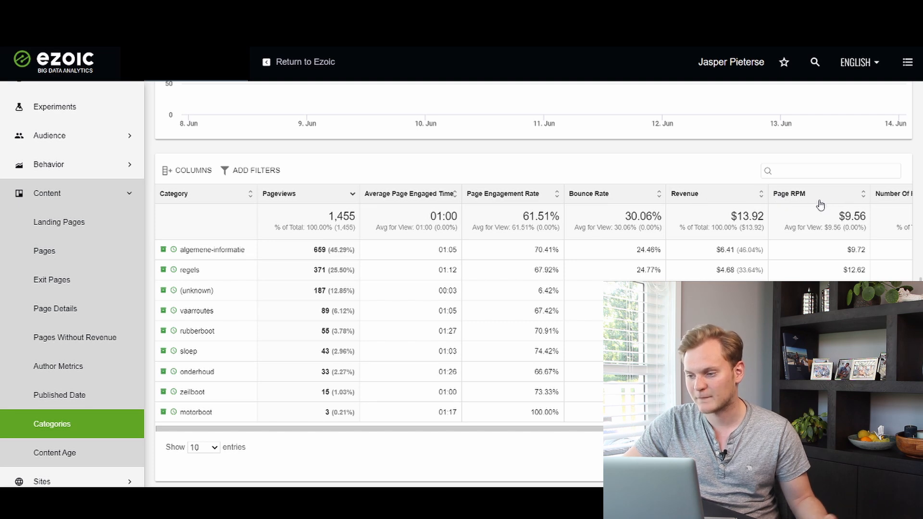
Place the Page RPM column directly after Category and sort the table by Page RPM in descending order.
mouse_move(813, 197)
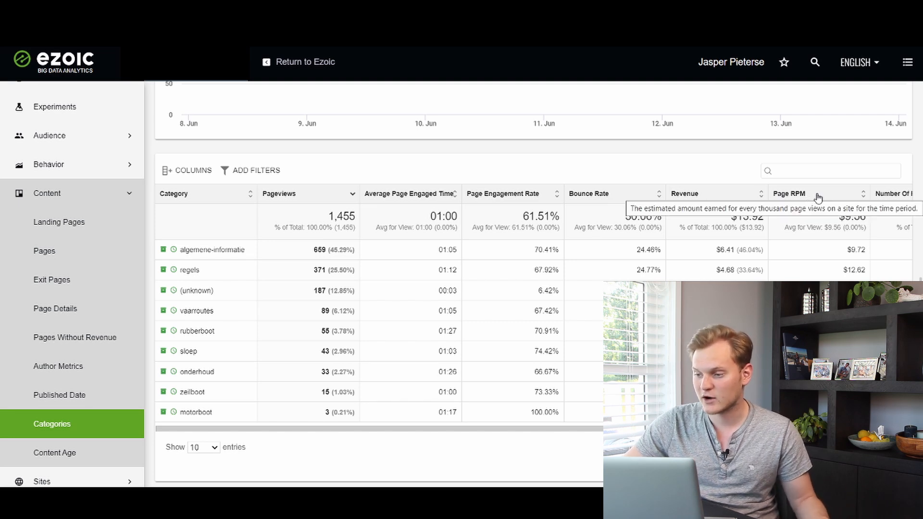
drag(818, 197, 298, 183)
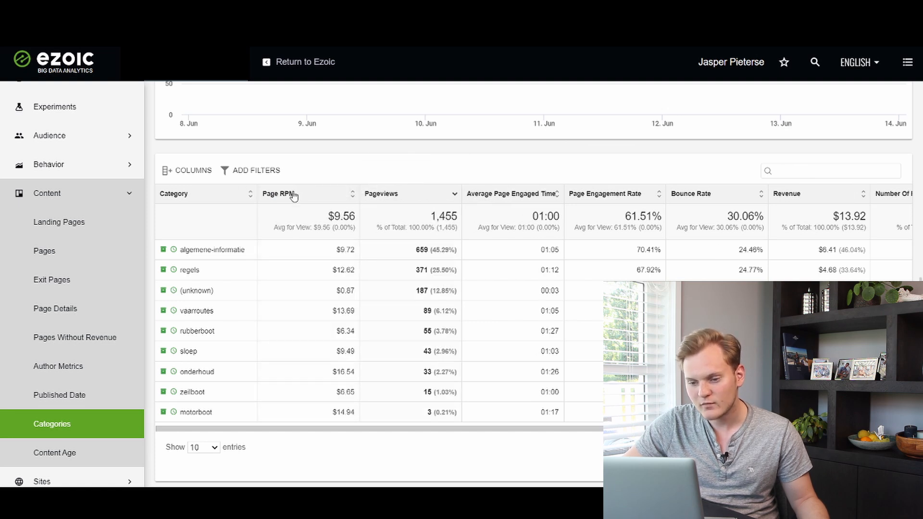
click(293, 192)
Compare the Page RPM of the onderhoud and motorboot categories with that of rubberboot and zeilboot.
drag(214, 249, 181, 249)
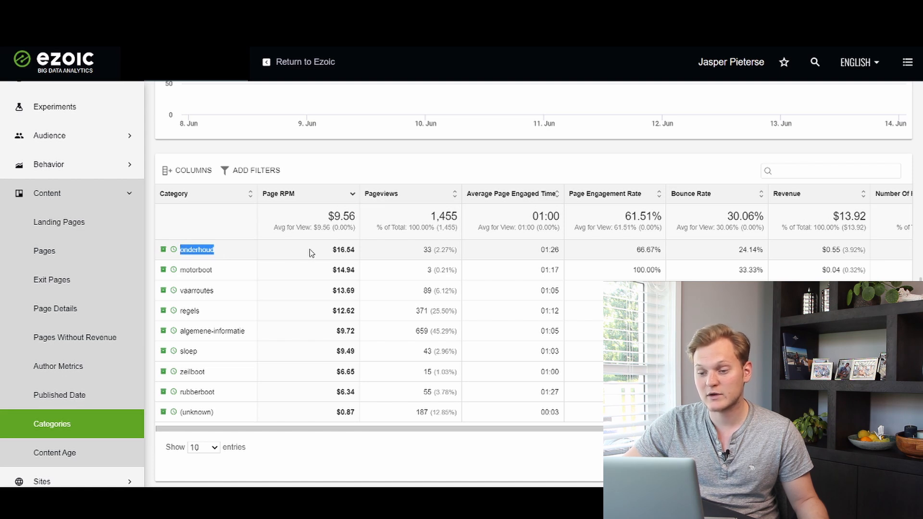
drag(330, 251, 361, 257)
click(275, 248)
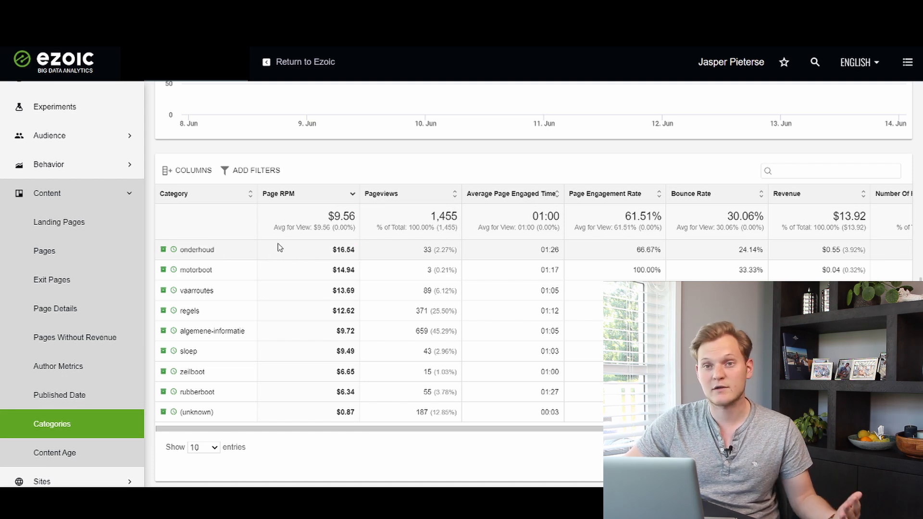
drag(211, 249, 180, 250)
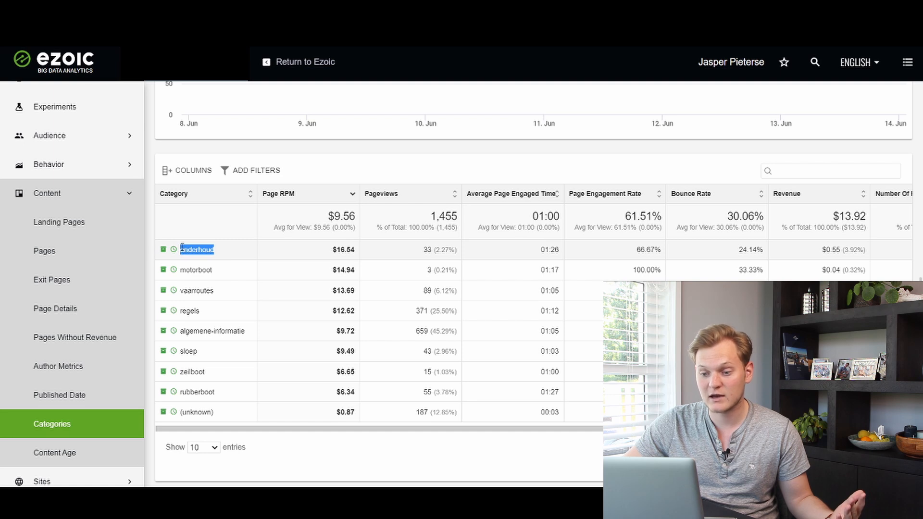
drag(332, 250, 356, 254)
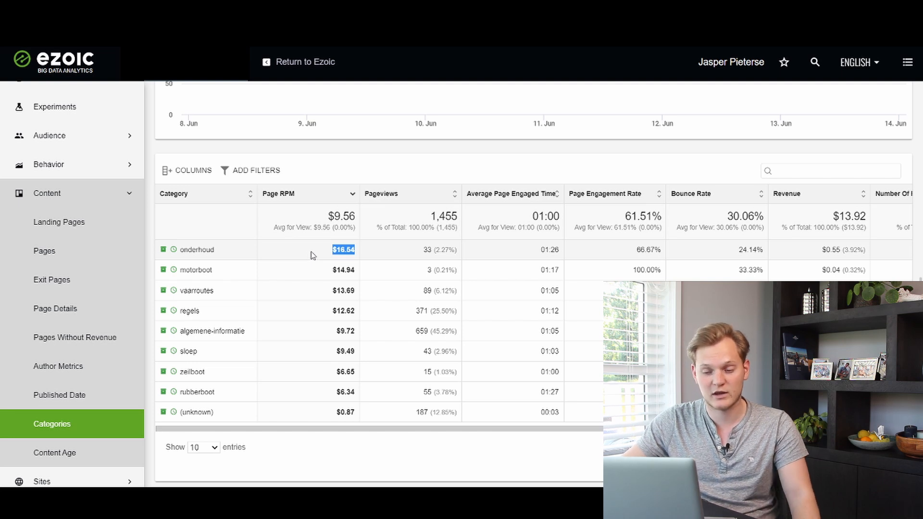
drag(213, 270, 176, 270)
drag(321, 275, 361, 272)
click(295, 272)
drag(221, 396, 172, 392)
drag(307, 392, 358, 395)
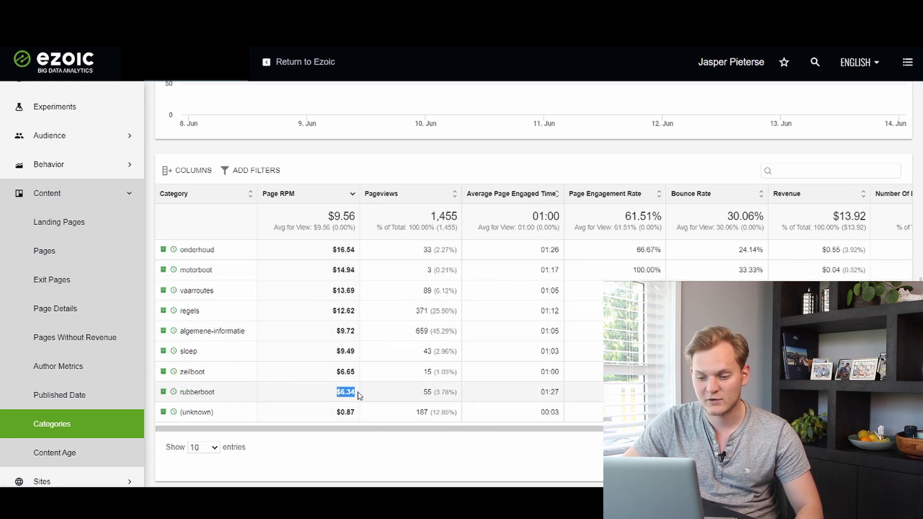
drag(229, 373, 183, 373)
drag(325, 376, 364, 381)
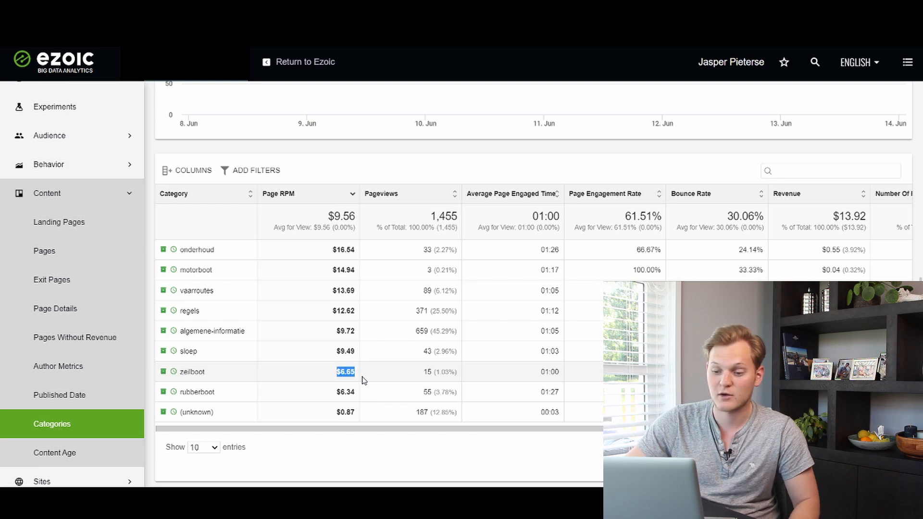
click(357, 330)
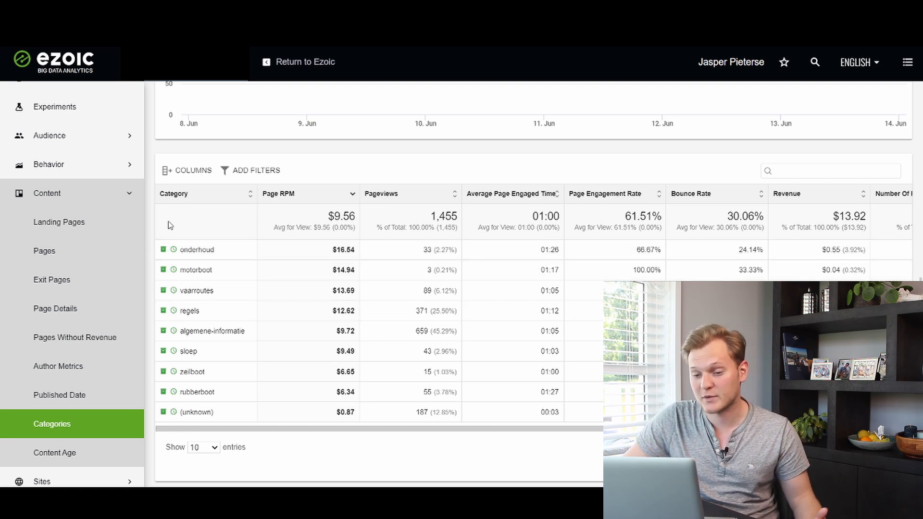
Examine the Page RPM and pageviews of the motorboot and algemene-informatie categories.
drag(230, 271, 171, 267)
drag(331, 270, 438, 276)
click(412, 272)
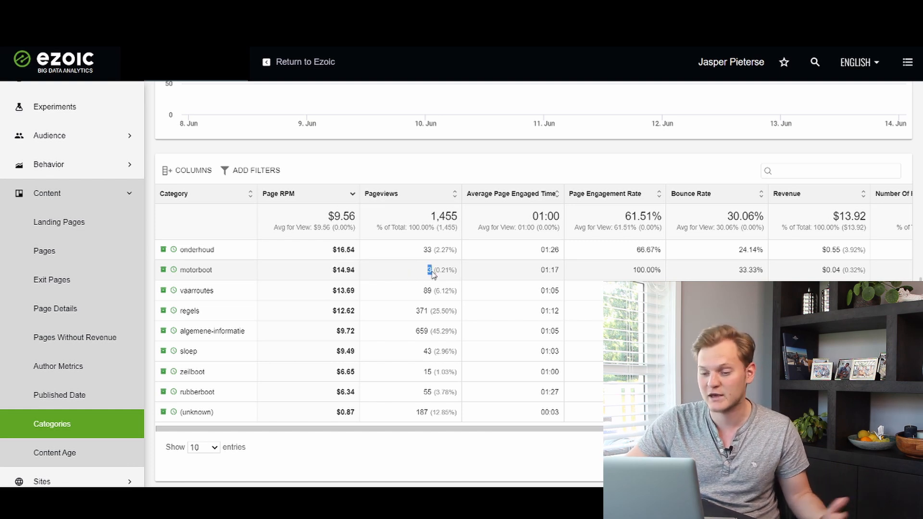
click(414, 325)
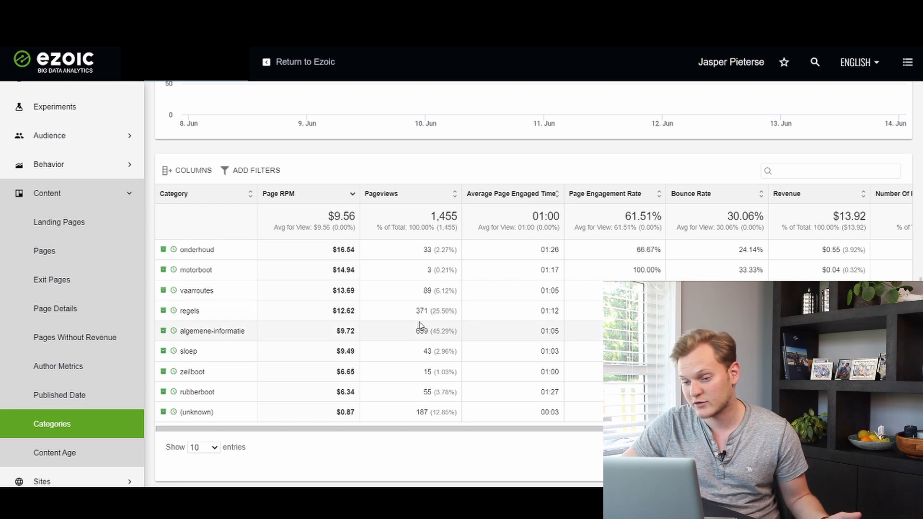
drag(194, 333, 247, 331)
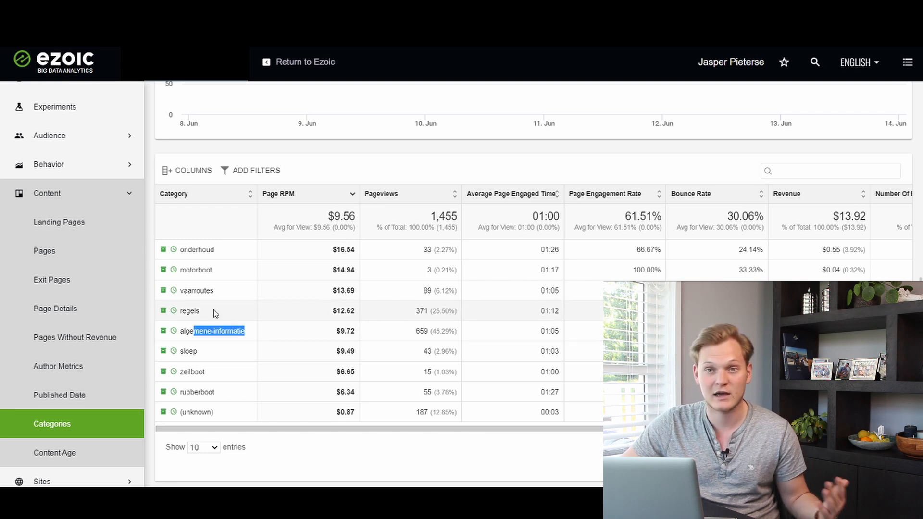
drag(333, 332, 443, 332)
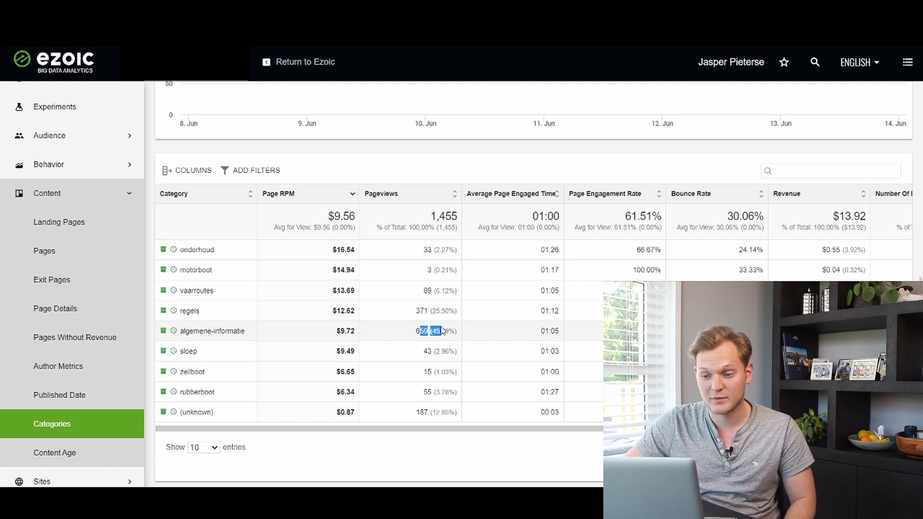
click(379, 339)
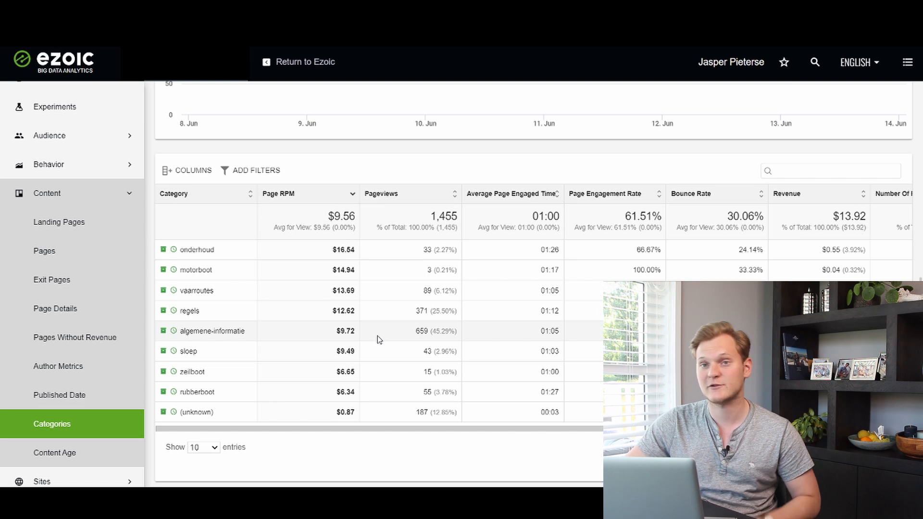
double_click(355, 331)
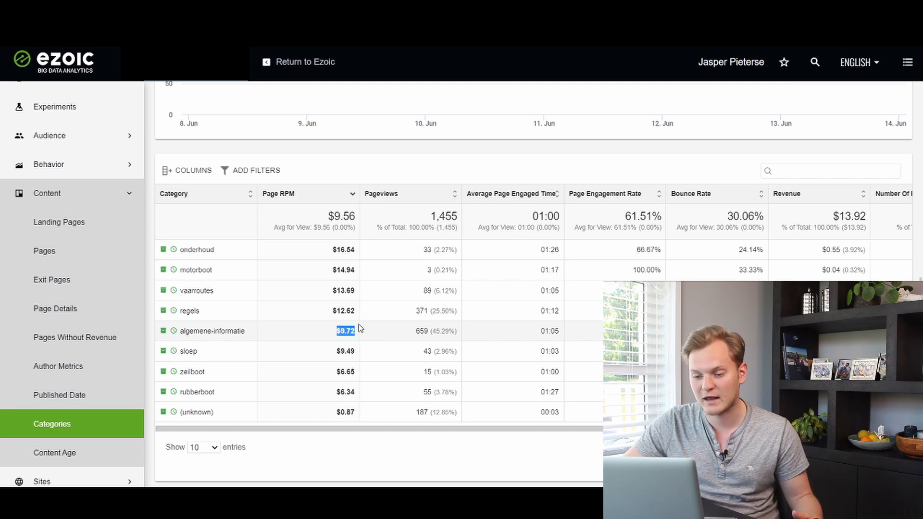
click(387, 330)
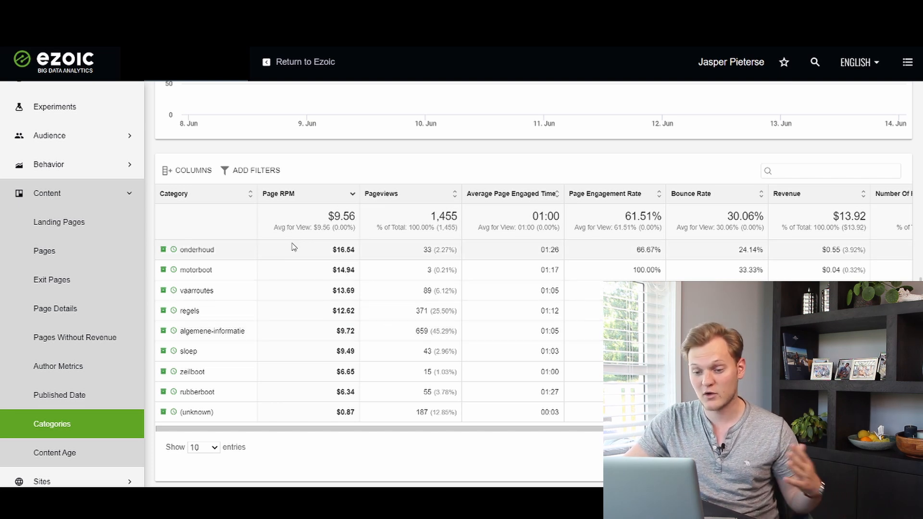
Compare onderhoud's Page RPM with the Page RPM and pageview share of the algemene-informatie category.
drag(331, 252, 356, 248)
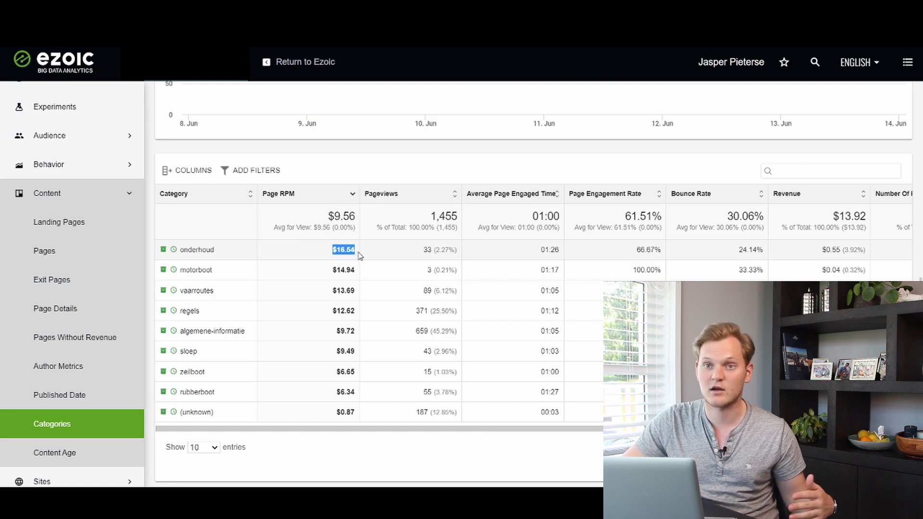
drag(383, 332, 410, 334)
click(459, 338)
click(453, 334)
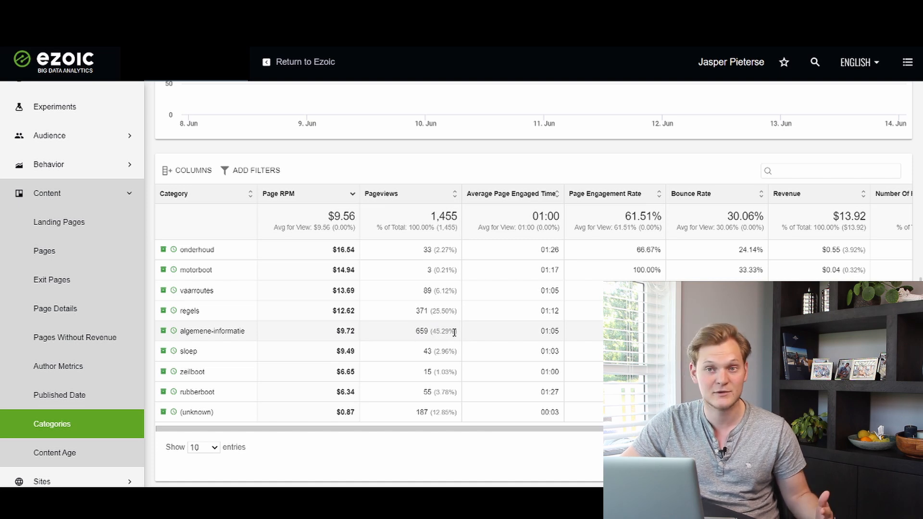
drag(454, 332, 433, 329)
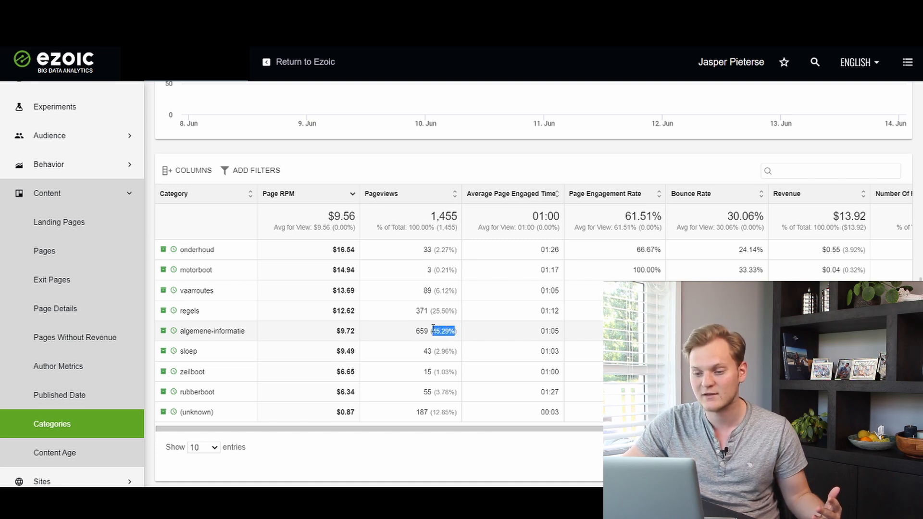
drag(360, 332, 337, 332)
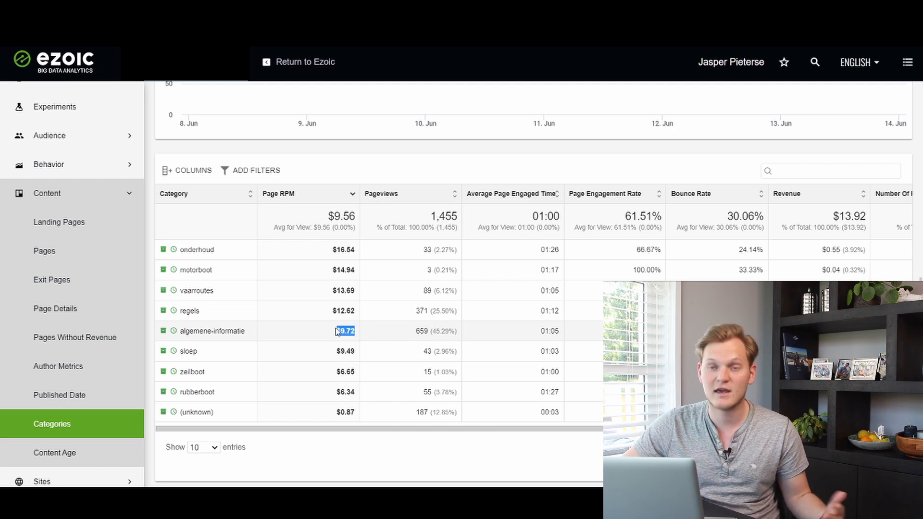
click(400, 330)
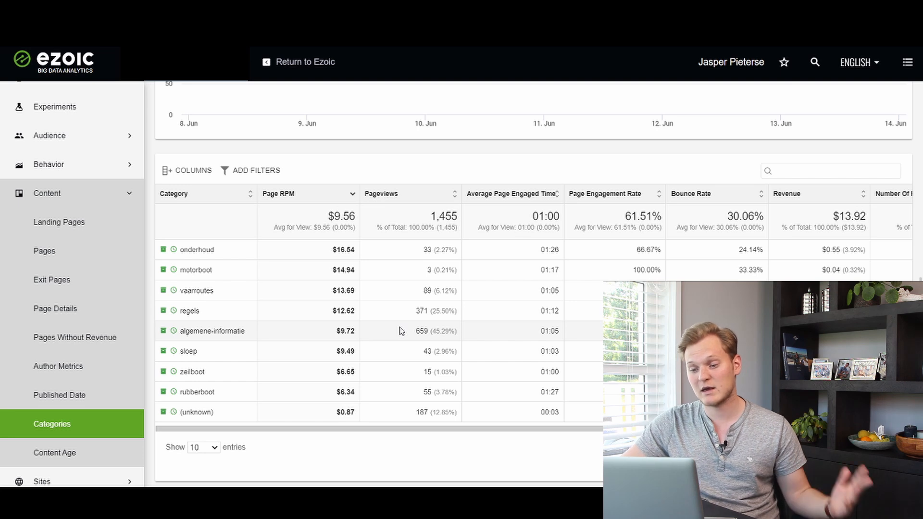
drag(408, 339, 449, 330)
drag(351, 332, 329, 333)
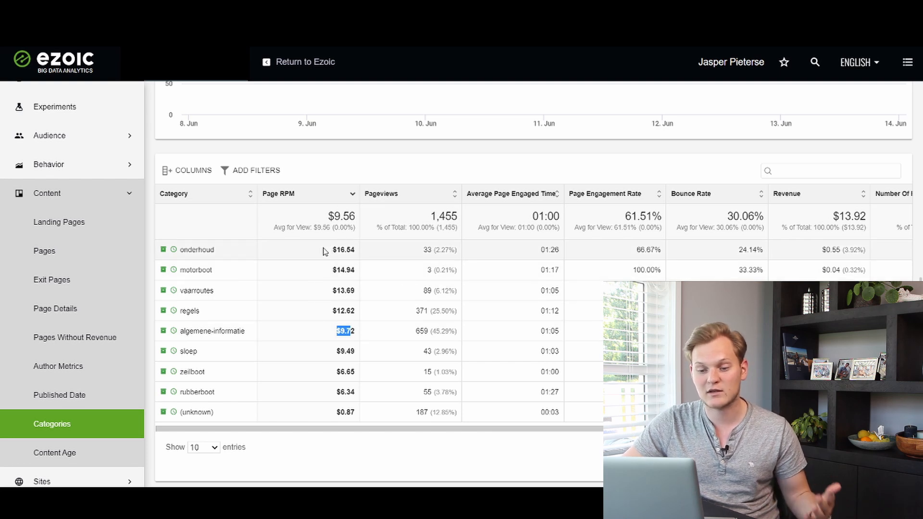
drag(325, 249, 362, 250)
click(244, 347)
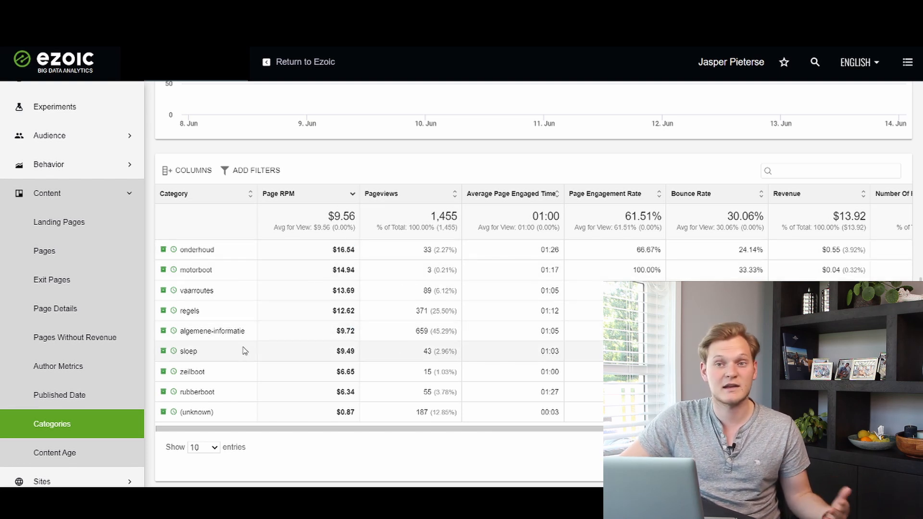
Check the zeilboot and rubberboot rows against the Page RPM of the onderhoud category.
drag(229, 395, 179, 373)
drag(322, 374, 402, 388)
click(403, 388)
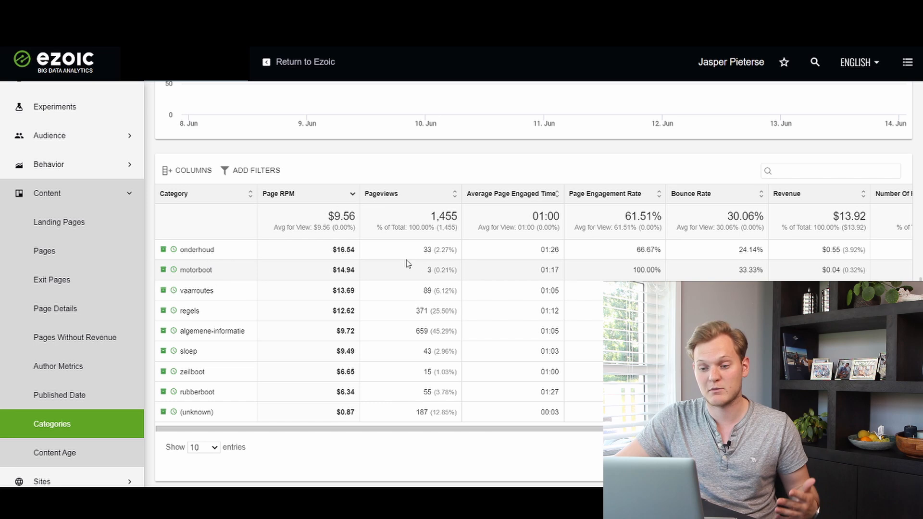
drag(334, 249, 356, 263)
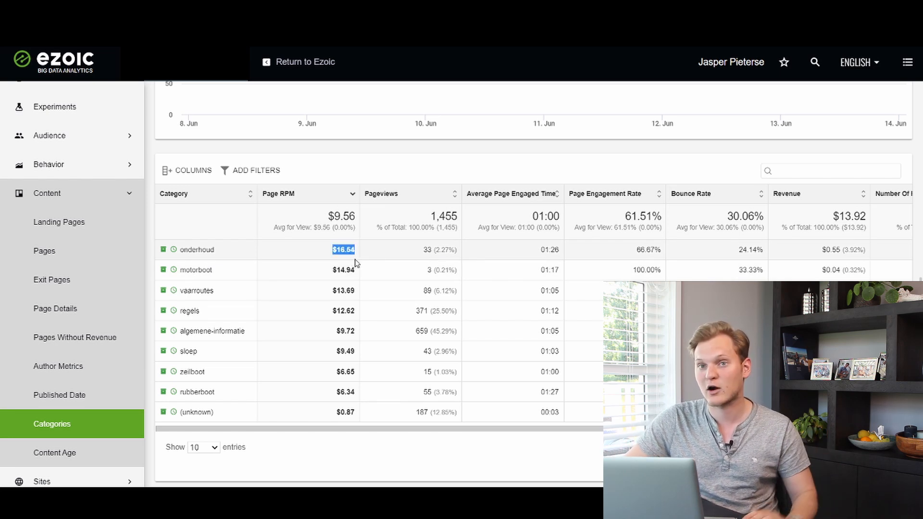
click(295, 285)
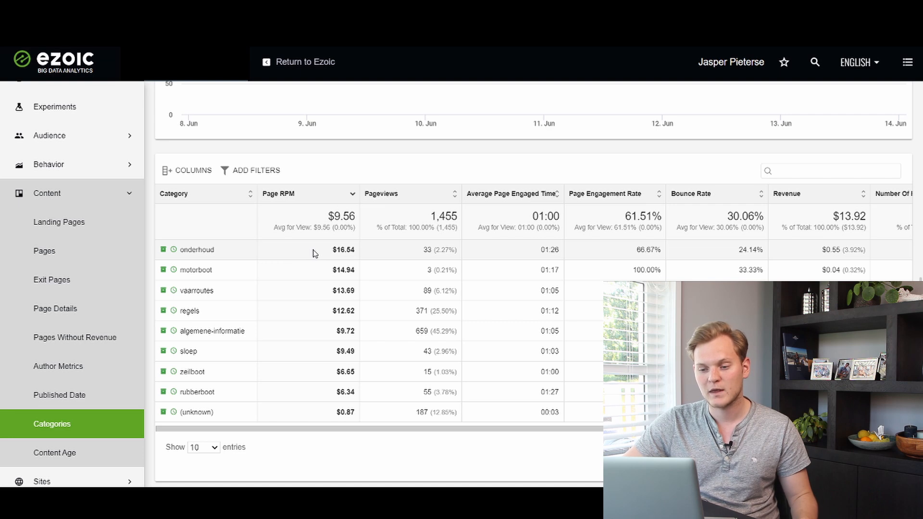
drag(321, 253, 358, 255)
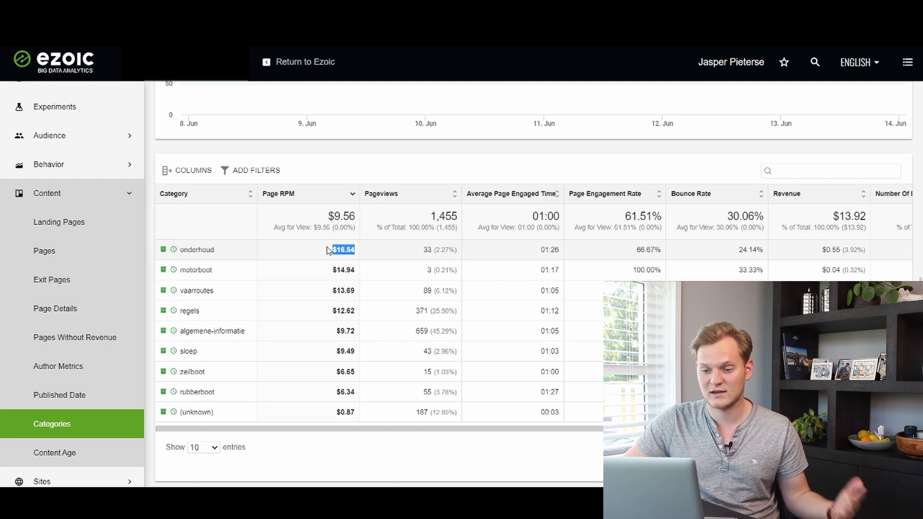
Compare the zeilboot category's Page RPM with that of the onderhoud and motorboot categories.
click(342, 367)
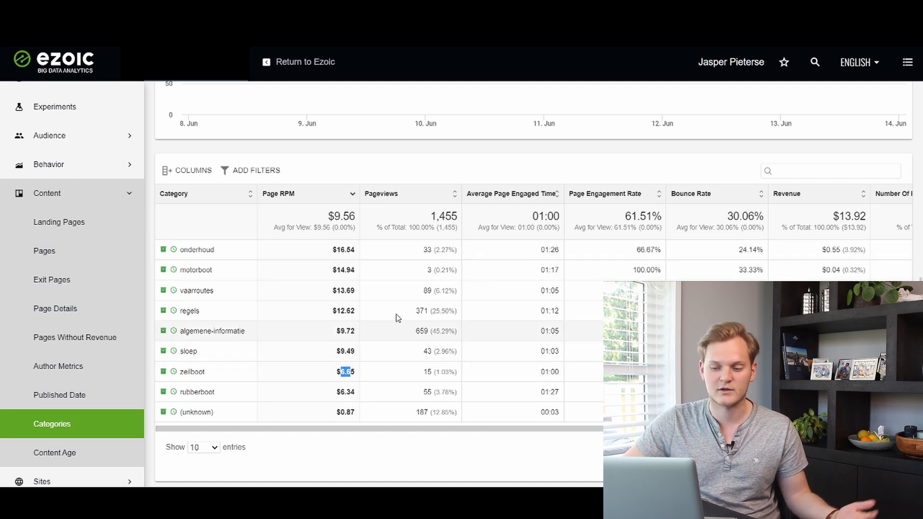
drag(330, 254, 357, 253)
click(380, 255)
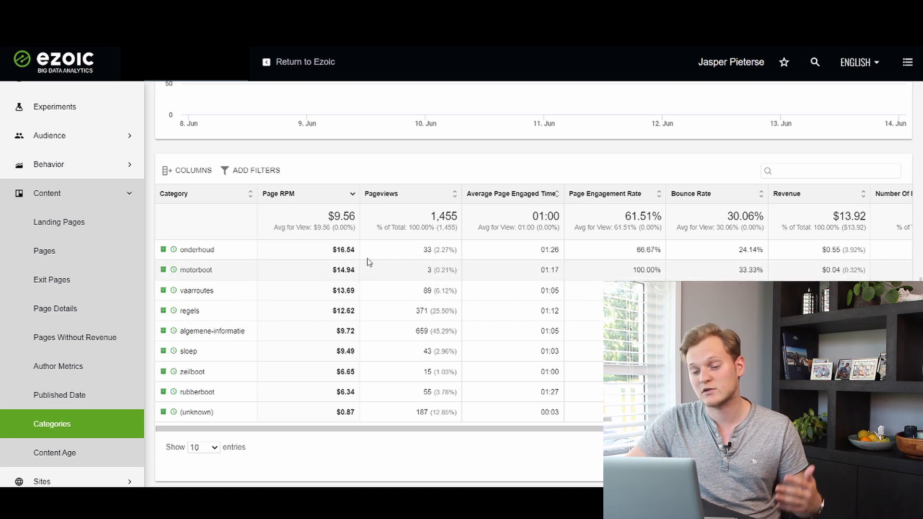
drag(333, 251, 353, 267)
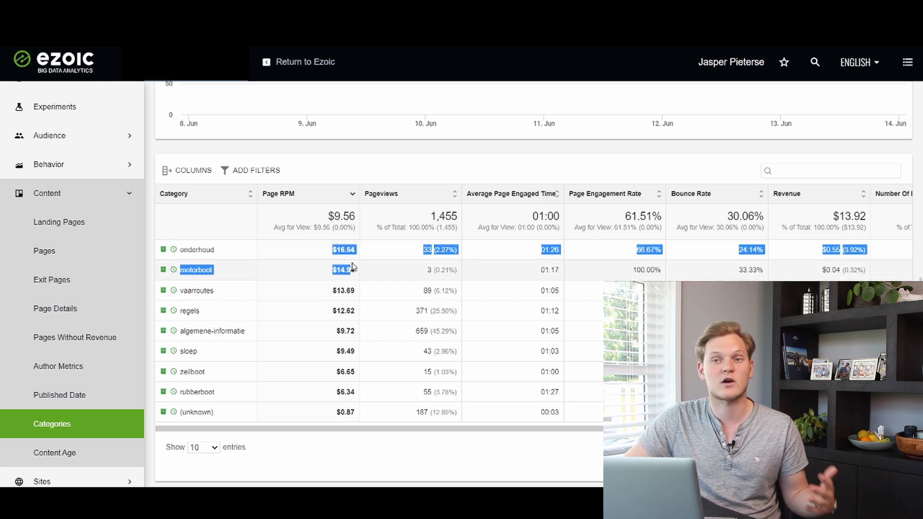
click(353, 266)
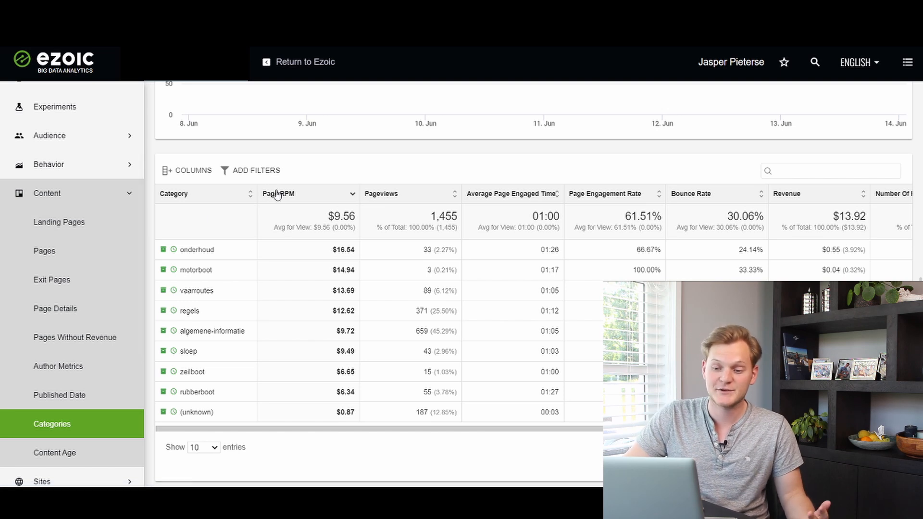
mouse_move(291, 198)
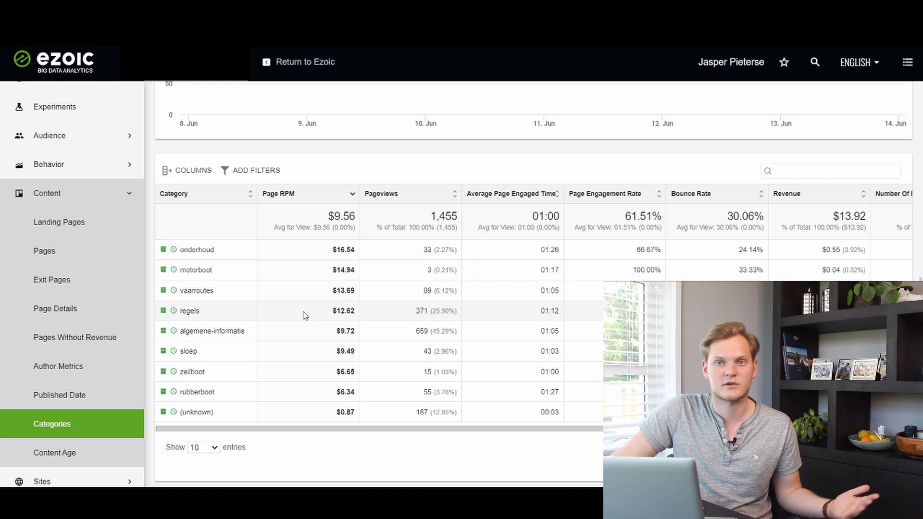
Open the Content Age report by week and bring its data table into view.
scroll(72, 394, down, 2)
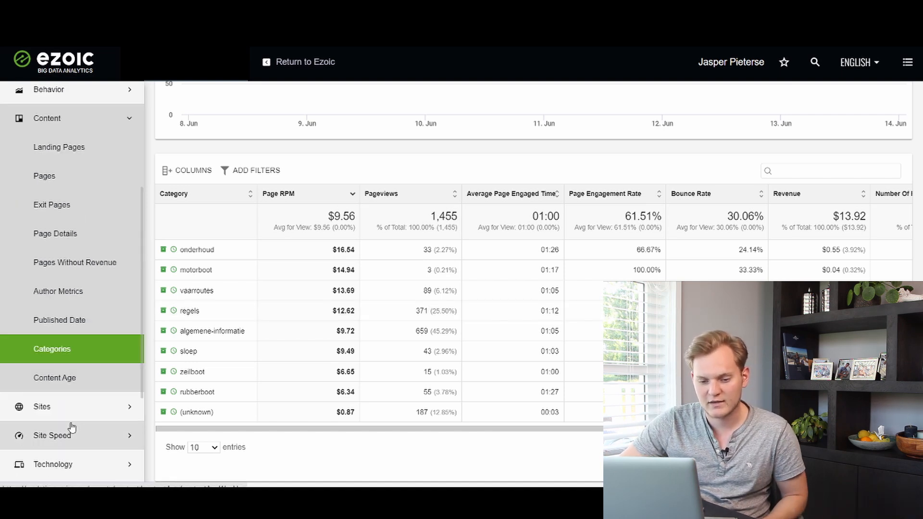
click(65, 382)
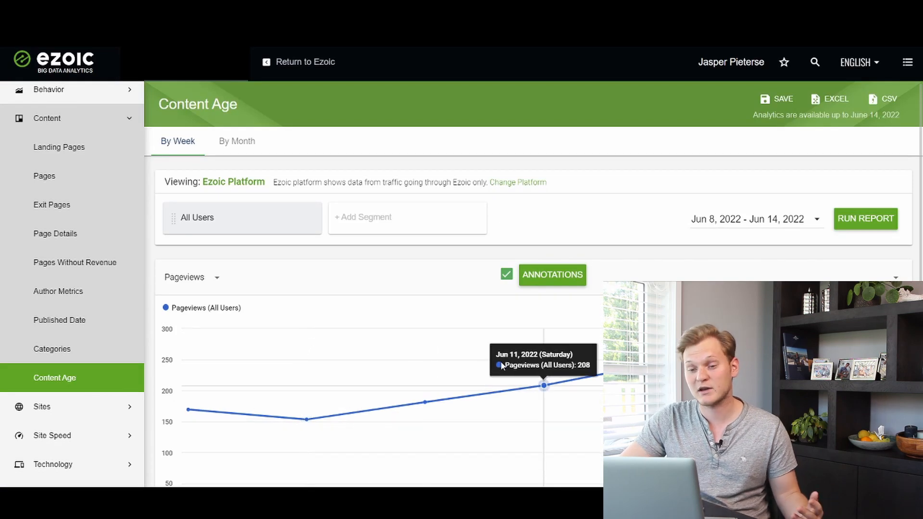
scroll(448, 250, down, 8)
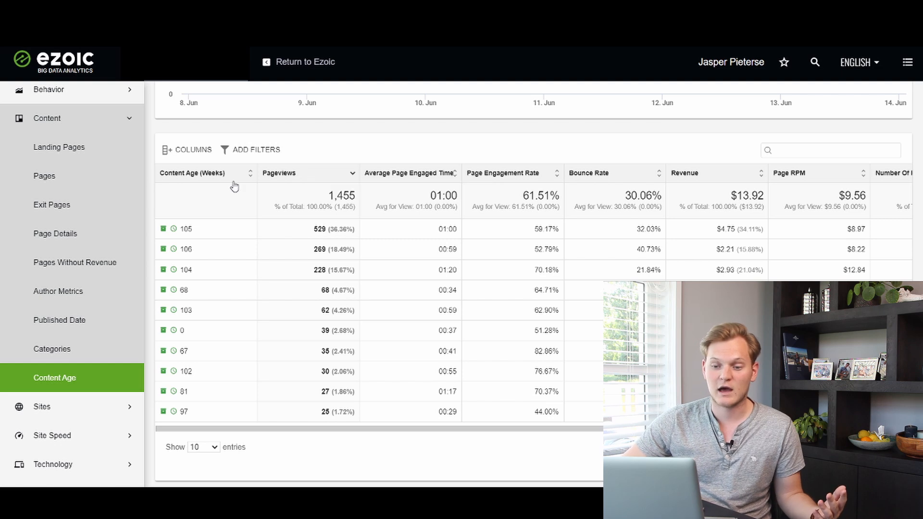
Examine the pageviews and traffic share of the content that is 105 weeks old.
double_click(198, 231)
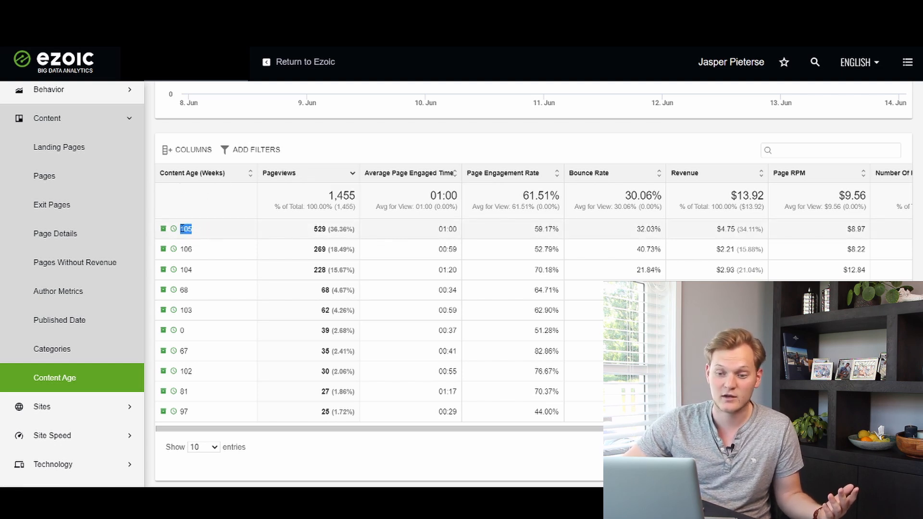
drag(213, 232, 366, 234)
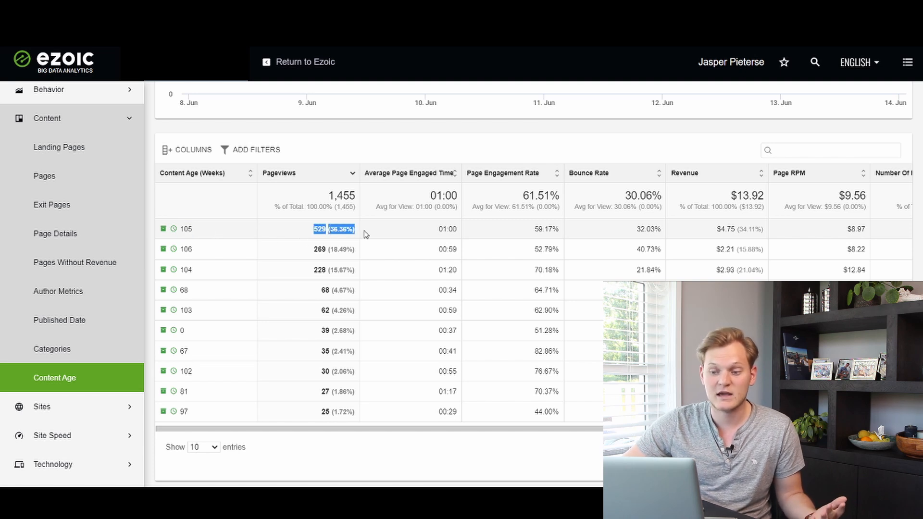
click(335, 228)
drag(222, 231, 182, 226)
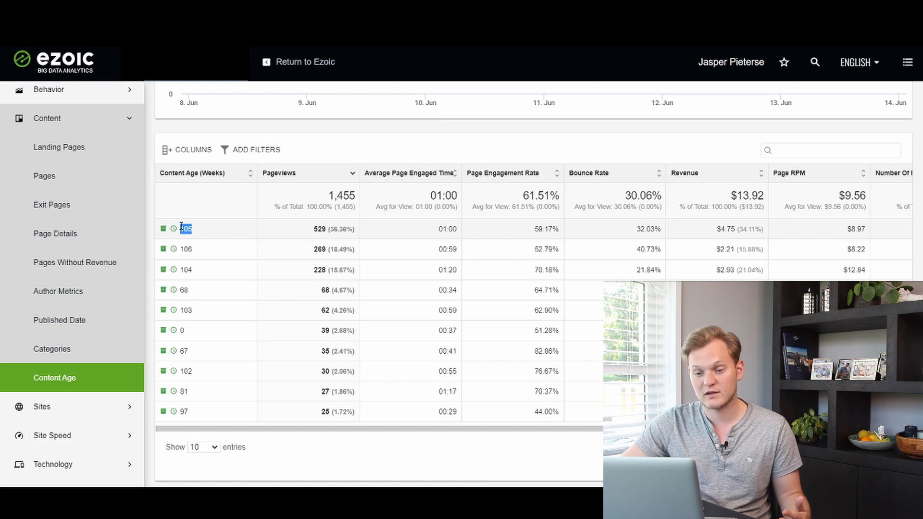
drag(329, 231, 356, 235)
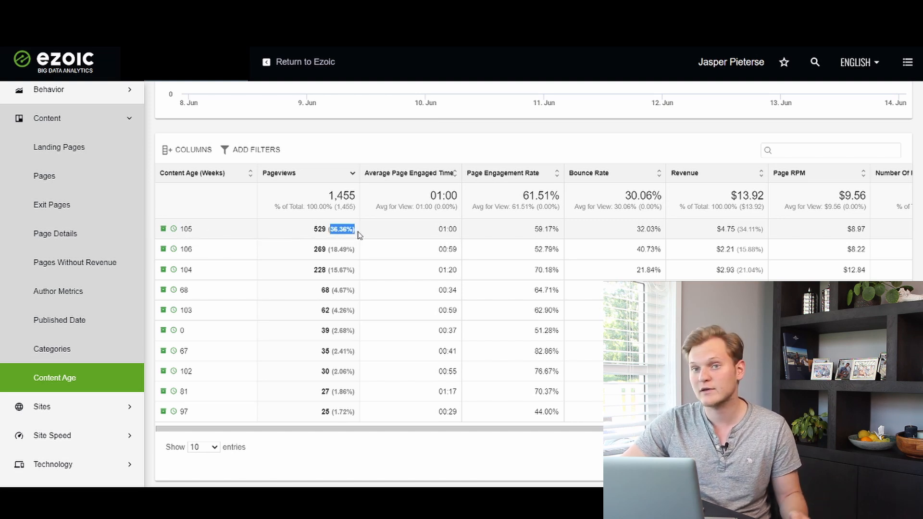
click(302, 234)
Compare the pageviews of the 68- and 67-week-old content with those of the 105-week-old content.
double_click(184, 290)
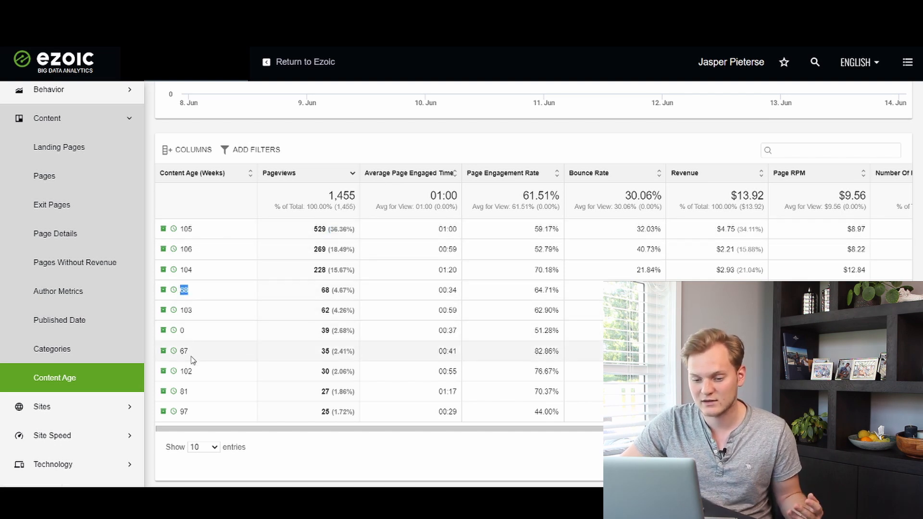
double_click(325, 351)
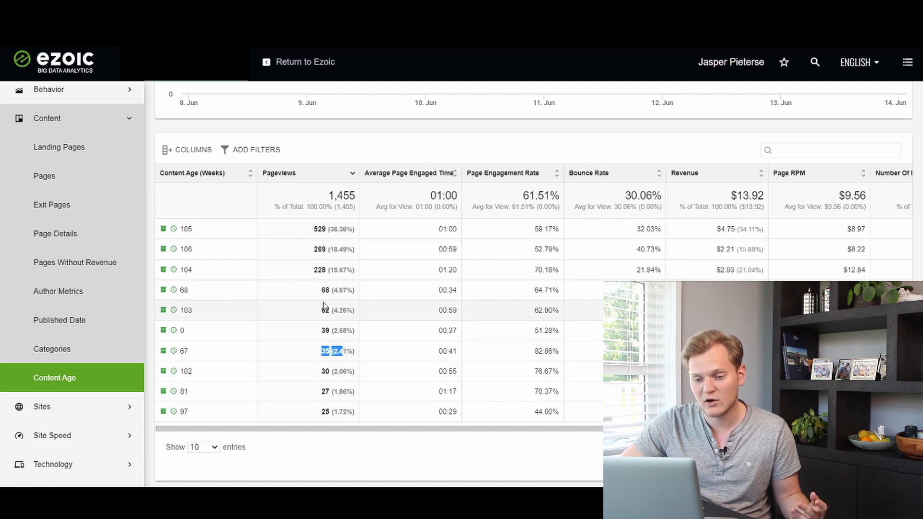
drag(319, 290, 338, 291)
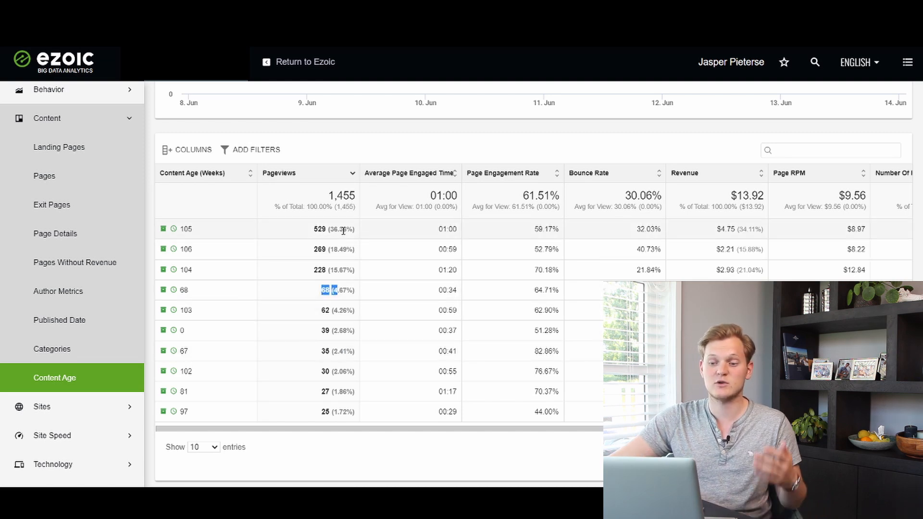
double_click(319, 229)
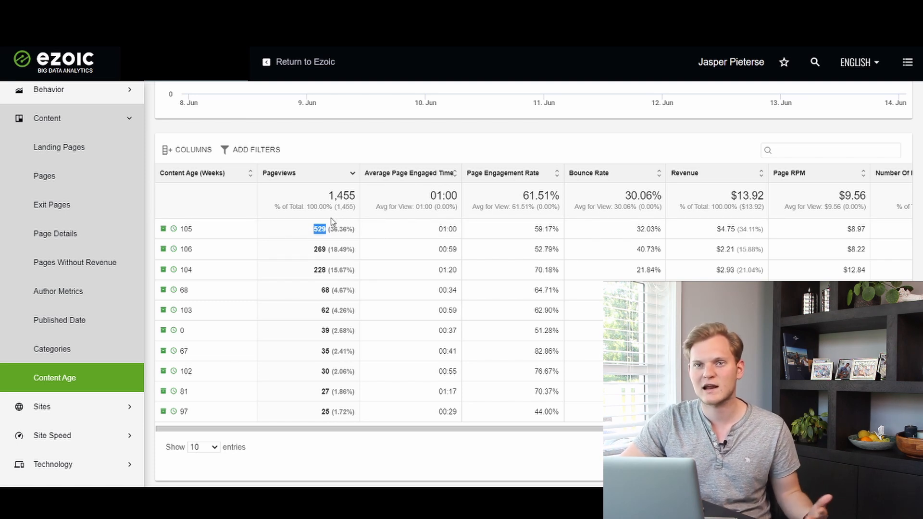
drag(184, 229, 263, 231)
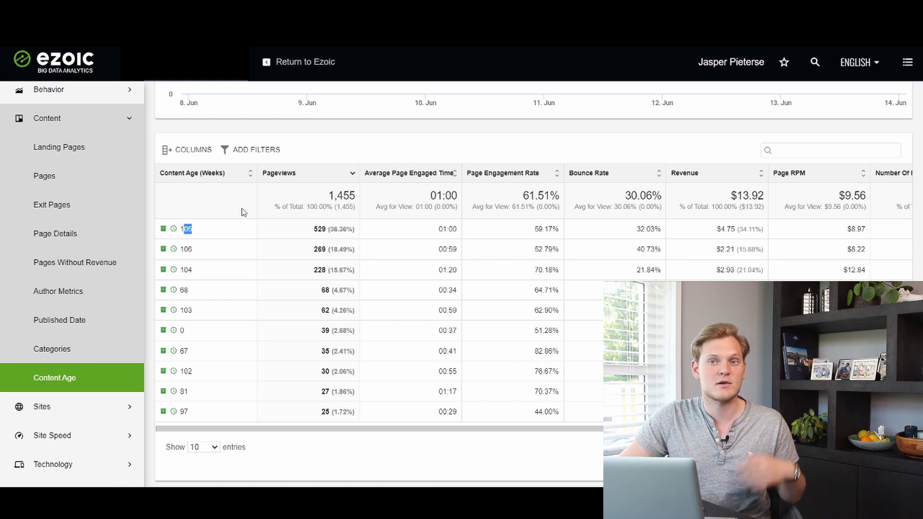
Open the Page Details report by word count and bring its chart and data table into view.
click(87, 229)
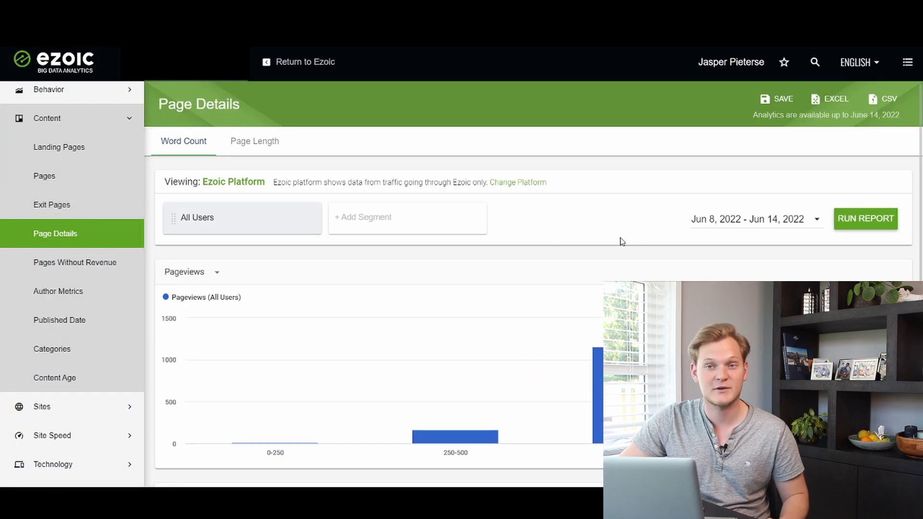
scroll(567, 242, down, 5)
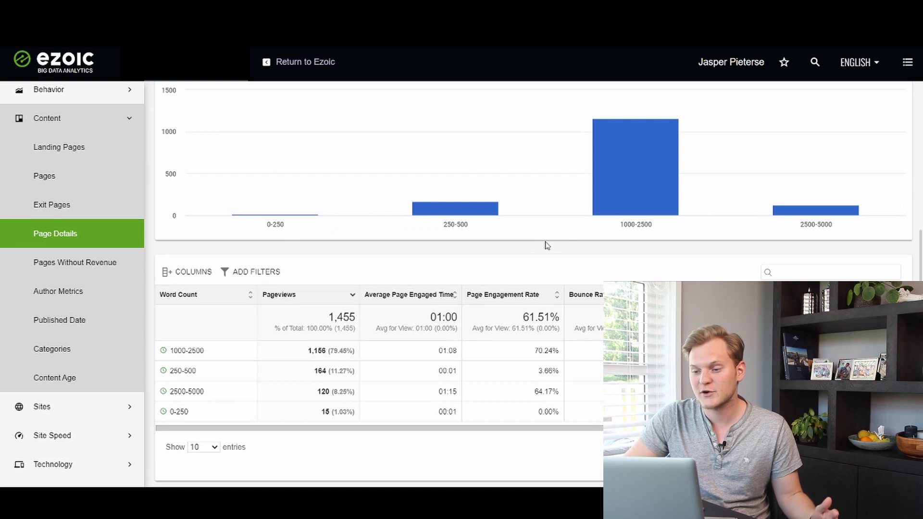
mouse_move(245, 211)
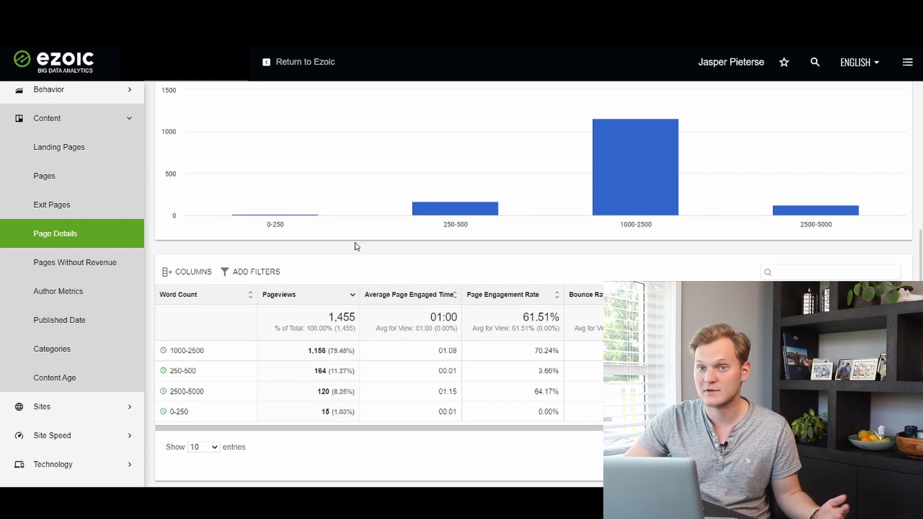
mouse_move(274, 222)
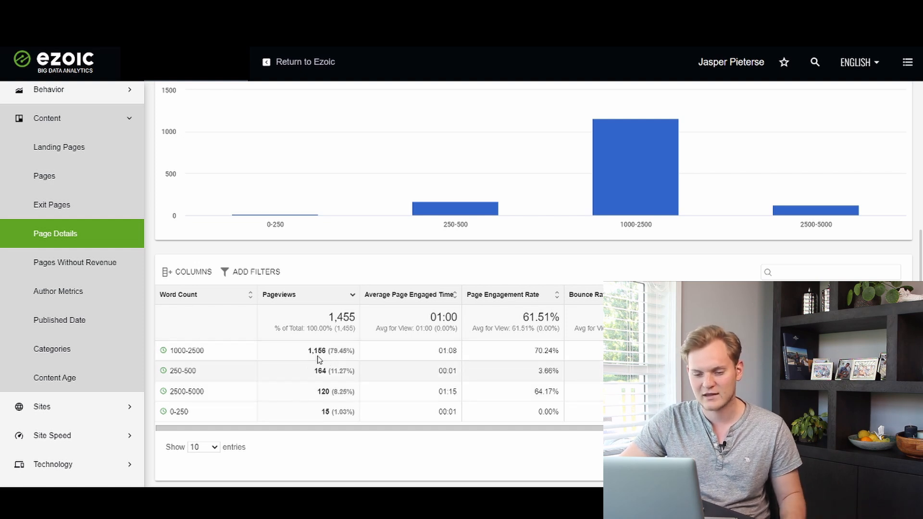
Compare the pageviews of the 1000-2500 word range with those of the 2500-5000 word range.
drag(221, 354, 170, 352)
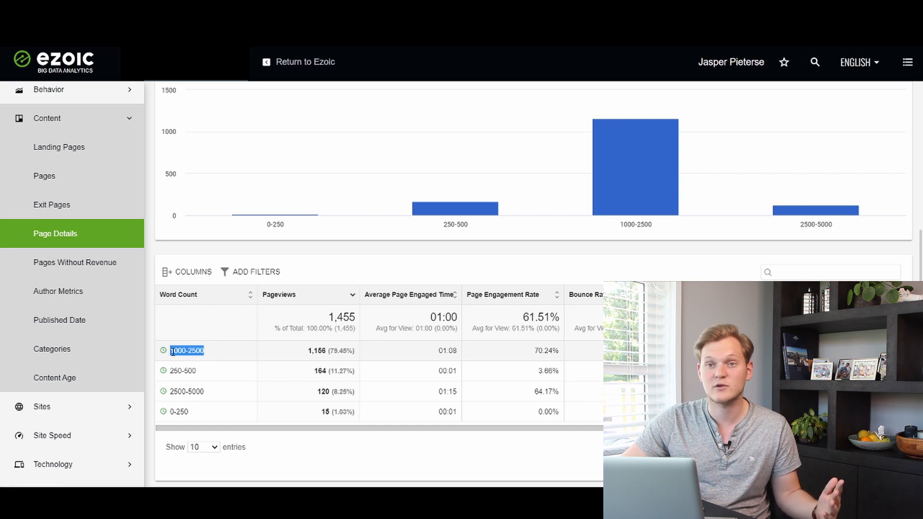
drag(306, 351, 334, 352)
drag(169, 392, 206, 392)
drag(315, 392, 356, 391)
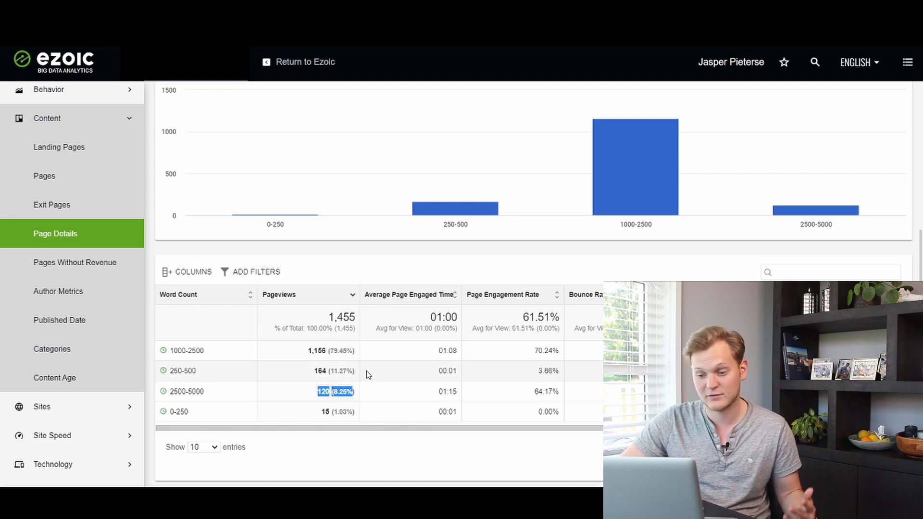
drag(355, 351, 306, 350)
click(203, 361)
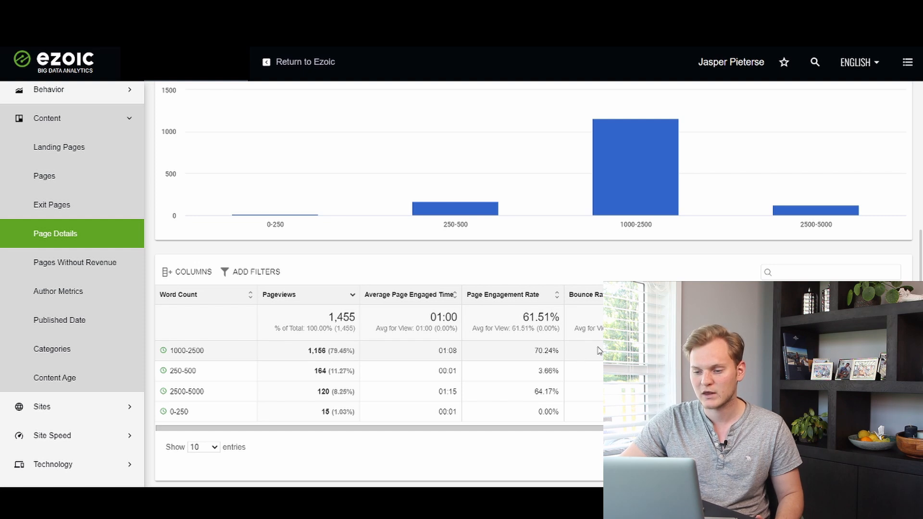
Move the Page RPM column directly after Pageviews and sort the word count table by Page RPM, highest first.
drag(673, 295, 397, 295)
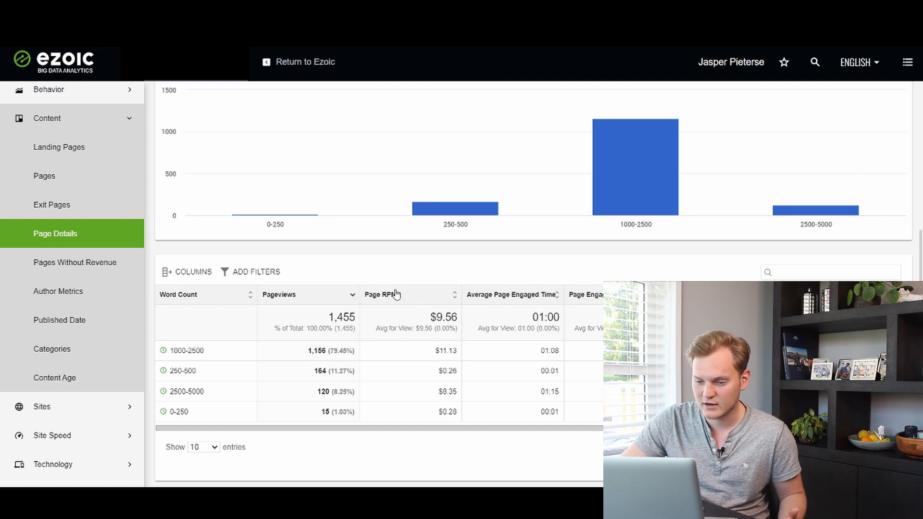
click(396, 294)
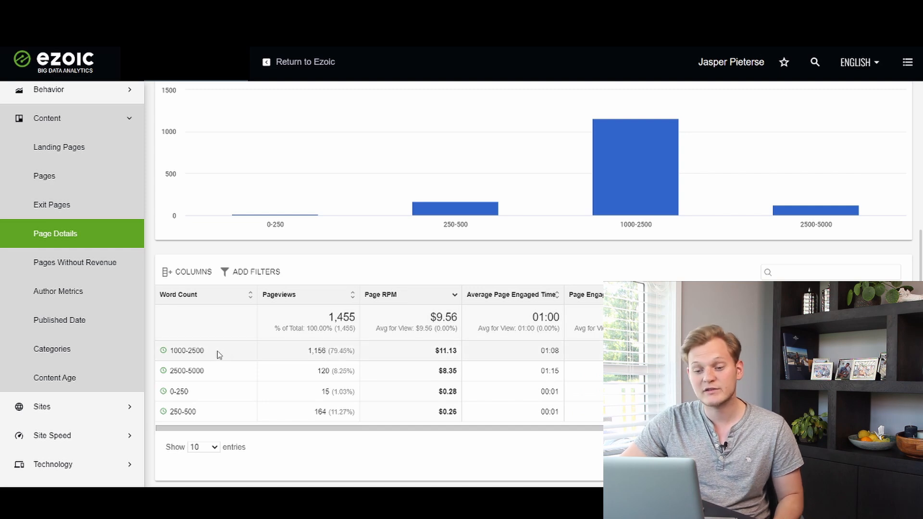
Compare the Page RPM ranking of the 1000-2500 and 2500-5000 word ranges.
drag(212, 350, 168, 352)
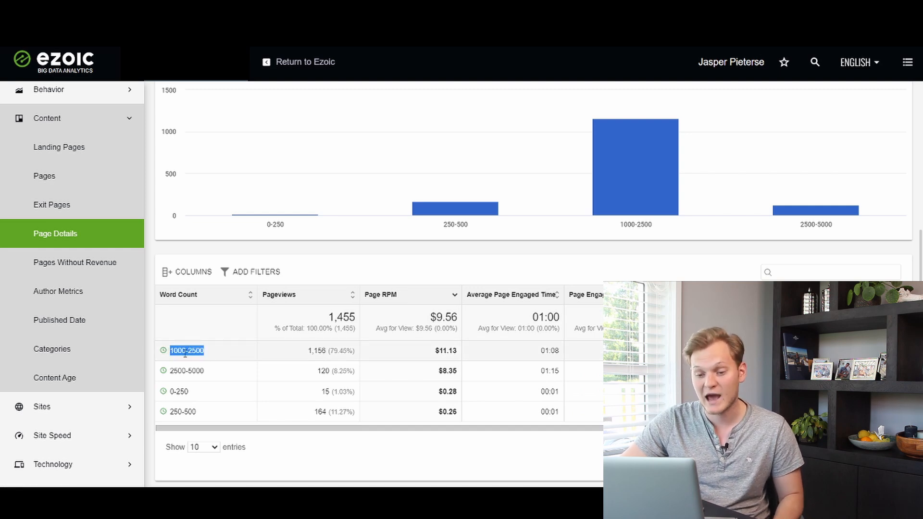
click(215, 350)
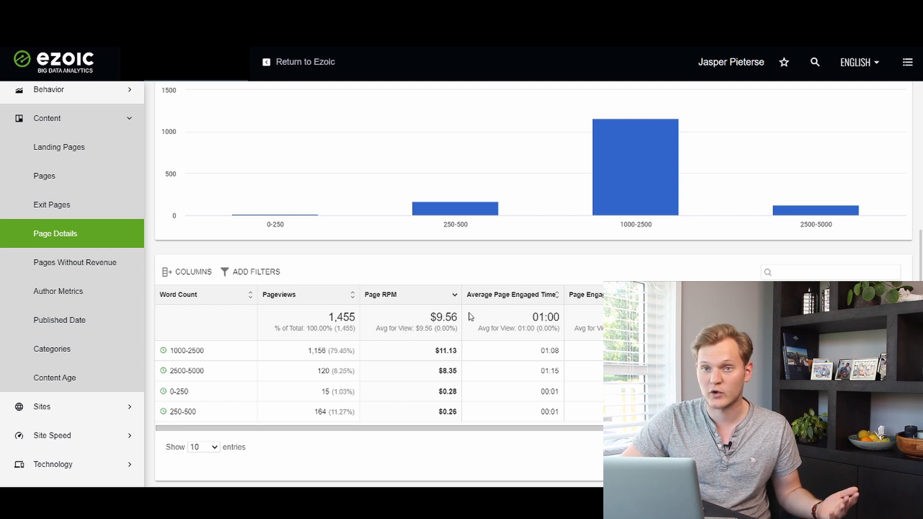
drag(204, 371, 201, 335)
click(202, 334)
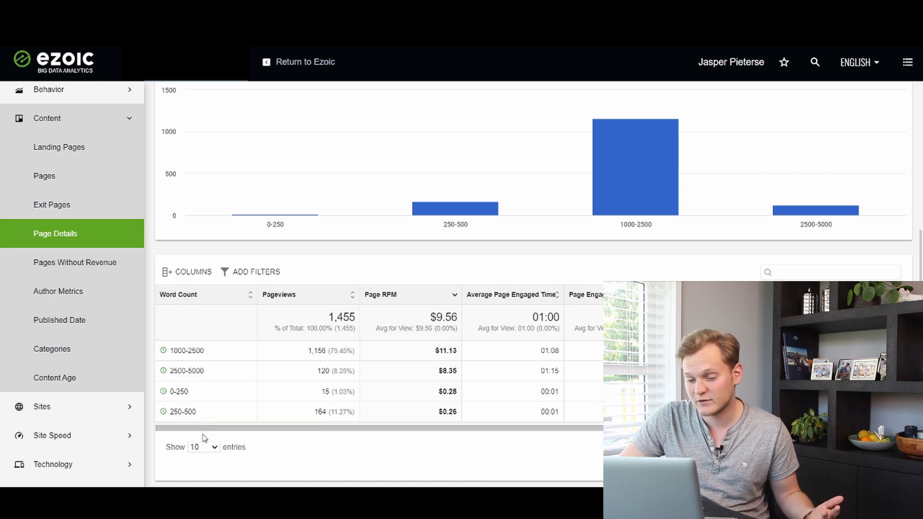
drag(228, 351, 173, 350)
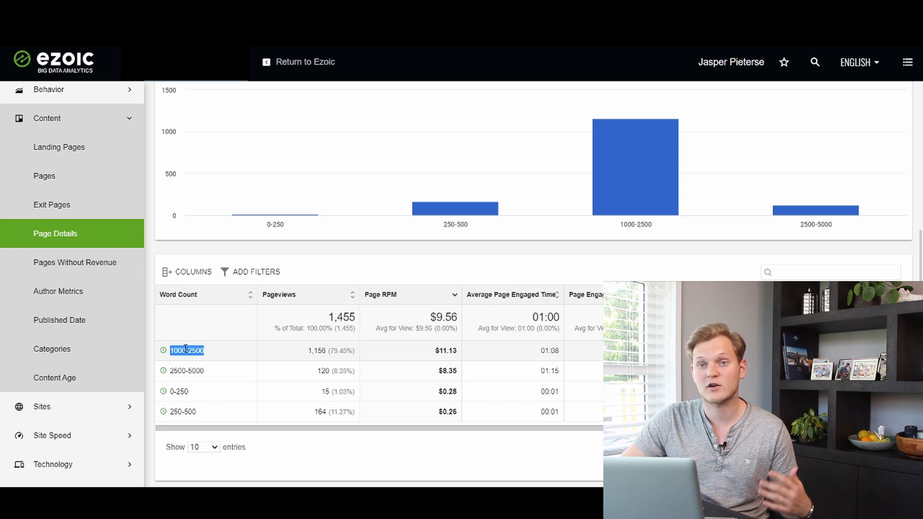
drag(188, 375, 198, 371)
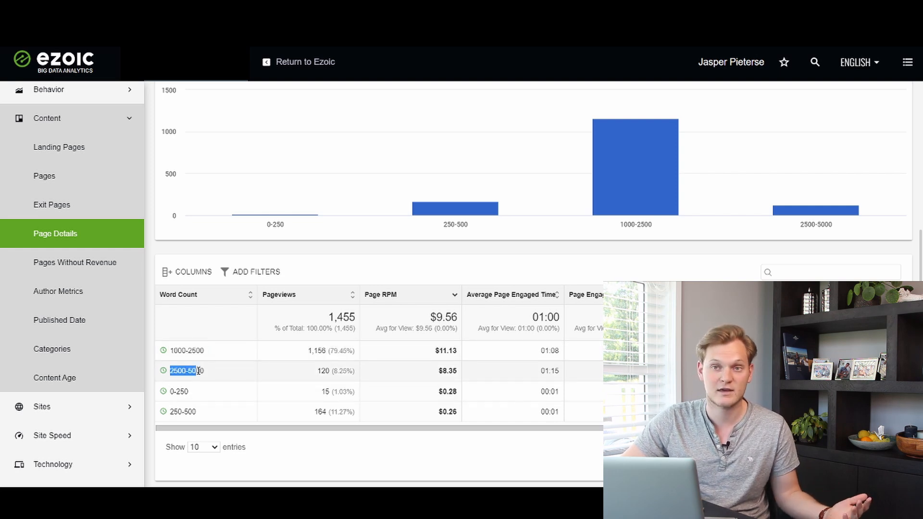
click(210, 366)
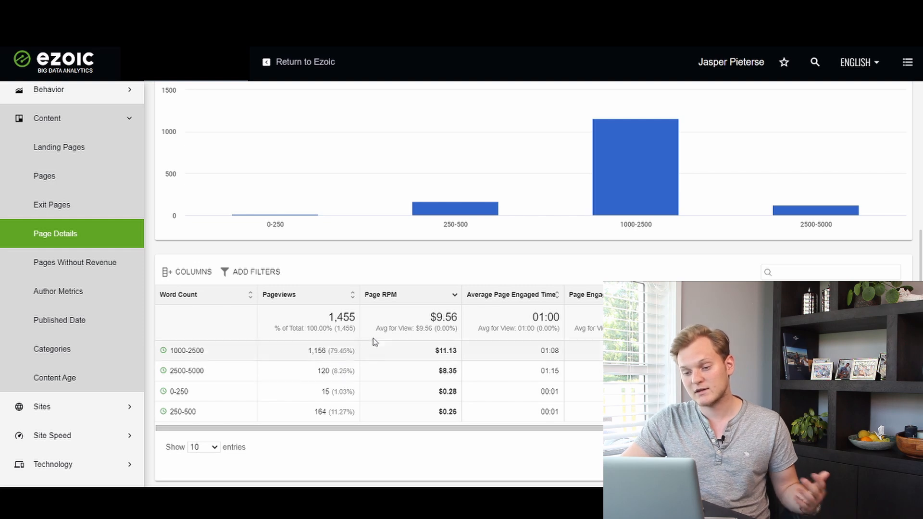
Check the Page RPM of articles in the 1000-2500 word range.
drag(454, 350, 404, 351)
click(404, 351)
drag(205, 351, 169, 350)
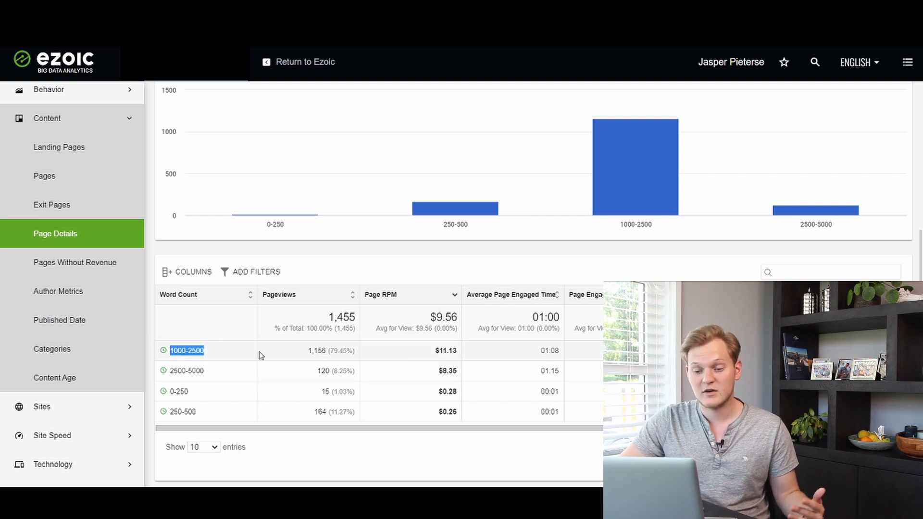
drag(215, 351, 171, 350)
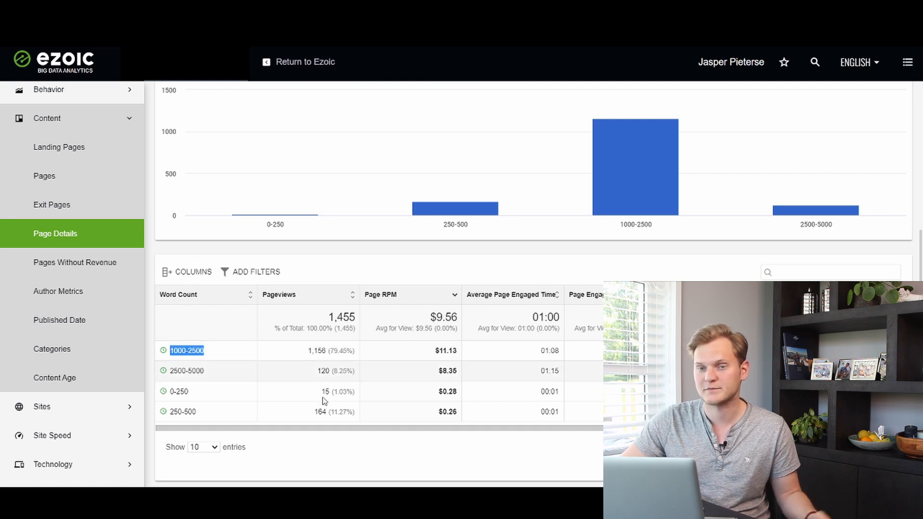
scroll(72, 231, up, 2)
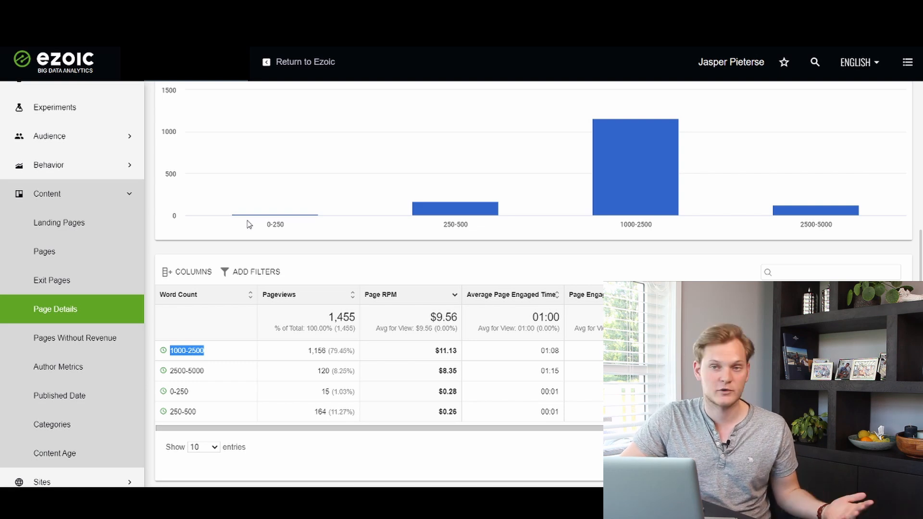
Open the Categories content report again and review the pageviews per category.
mouse_move(369, 208)
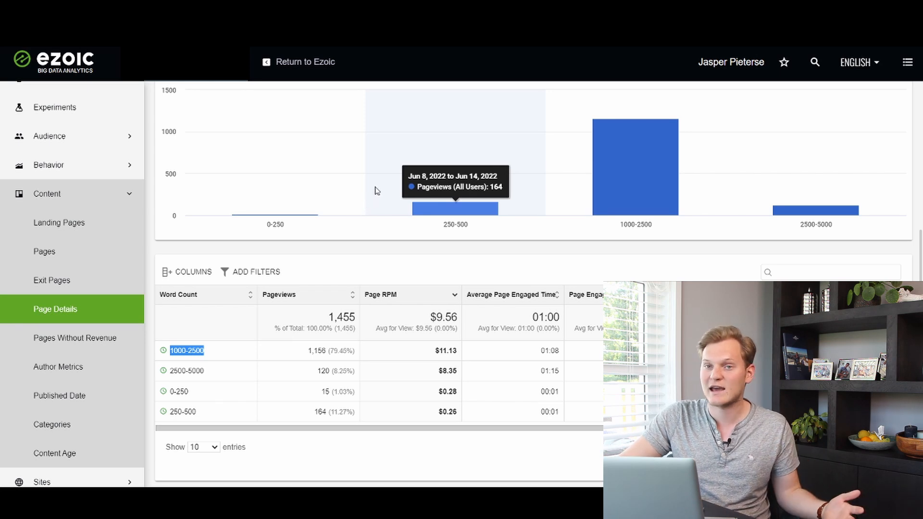
mouse_move(360, 191)
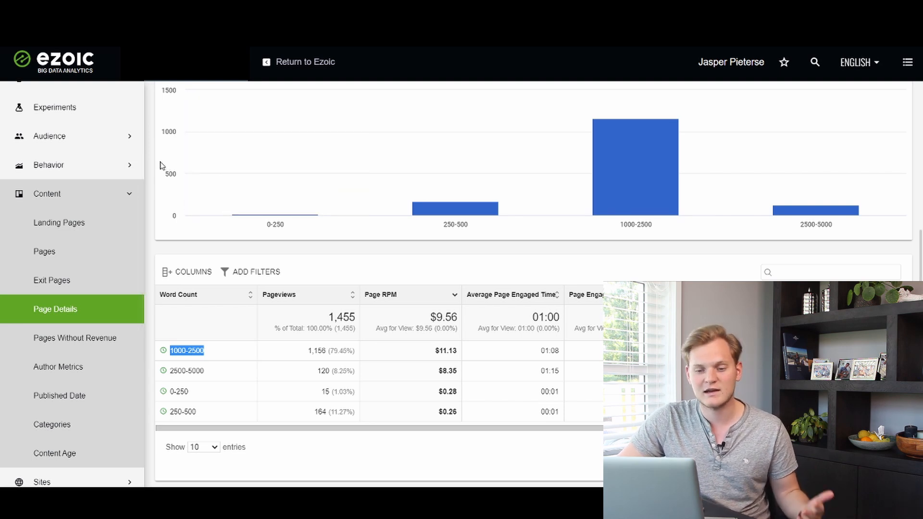
click(288, 250)
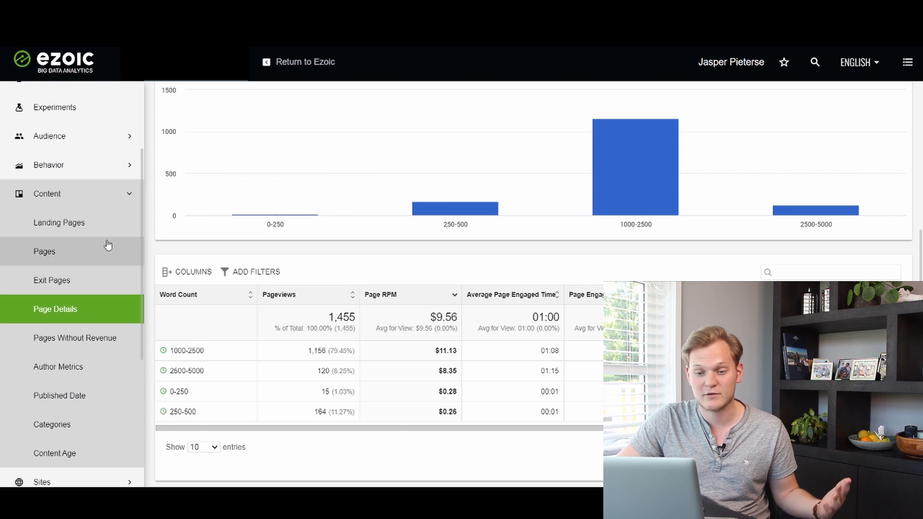
click(72, 424)
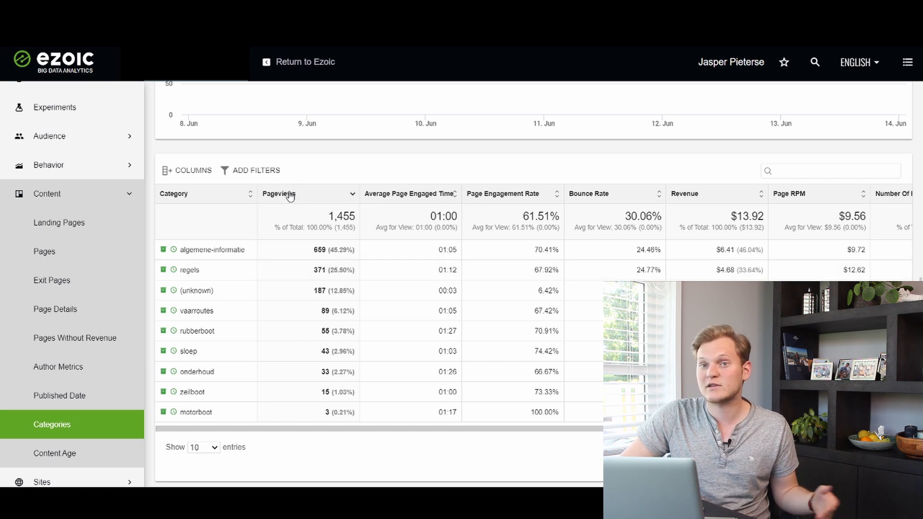
mouse_move(291, 199)
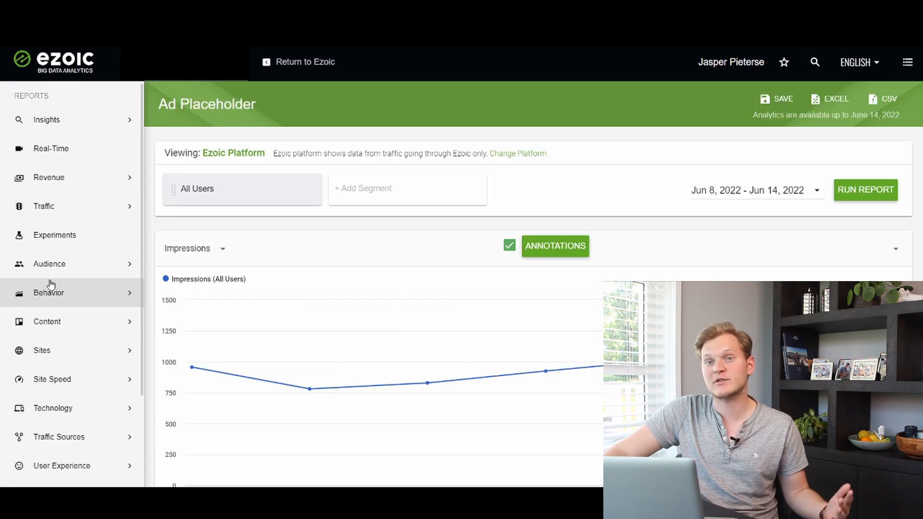
Open the Ad Location report of the Yield reports and bring its ad location table into view.
scroll(51, 284, down, 3)
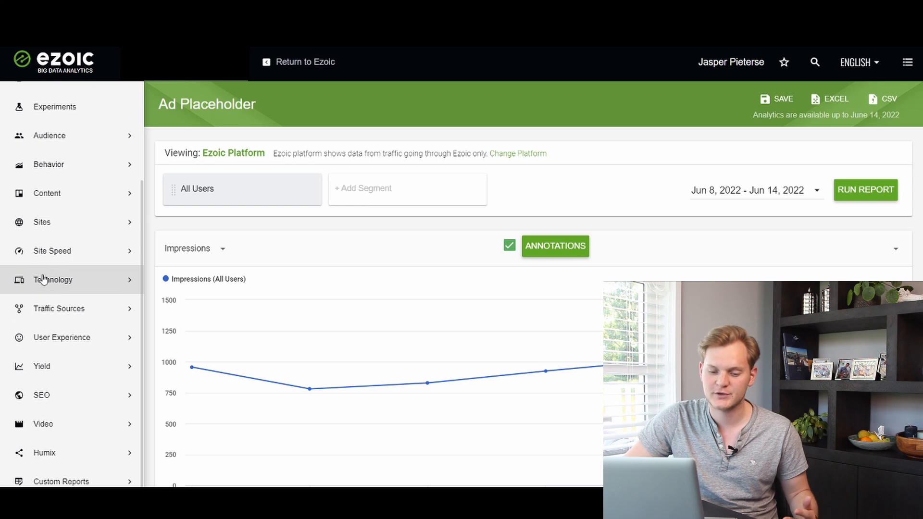
click(53, 367)
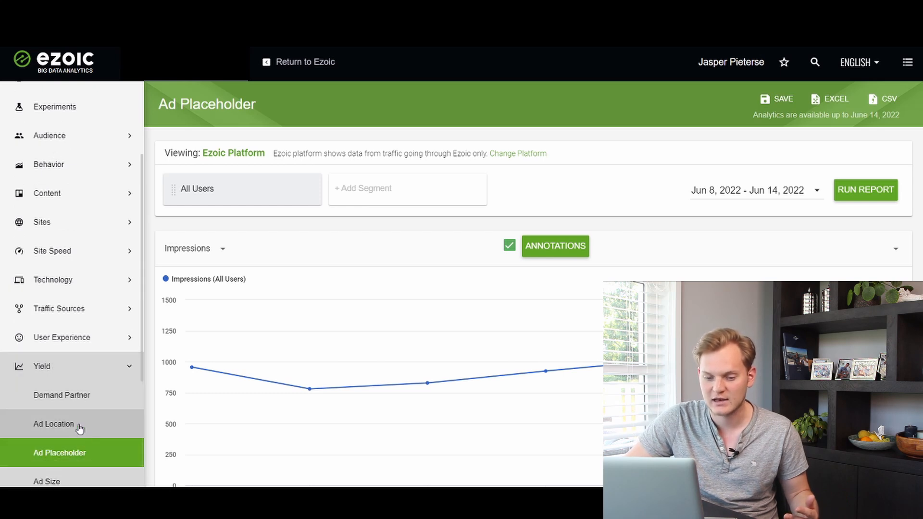
click(81, 415)
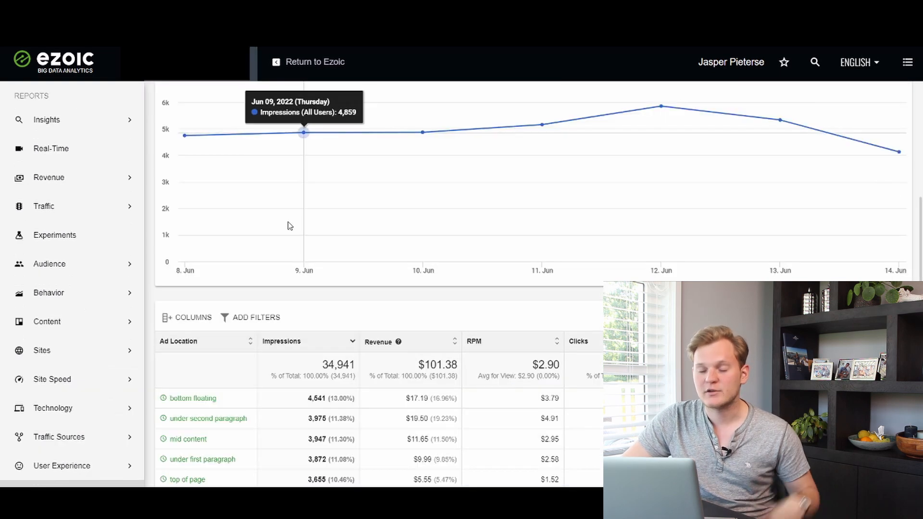
scroll(288, 223, down, 3)
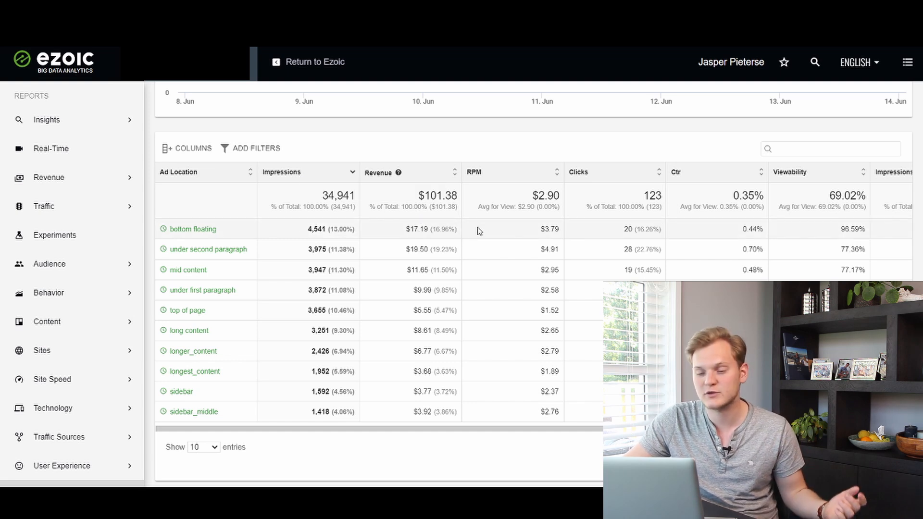
Reorder the ad location table's columns to RPM, Revenue, Impressions and sort the table by Revenue, highest first.
drag(496, 167, 288, 172)
drag(506, 169, 398, 174)
click(398, 173)
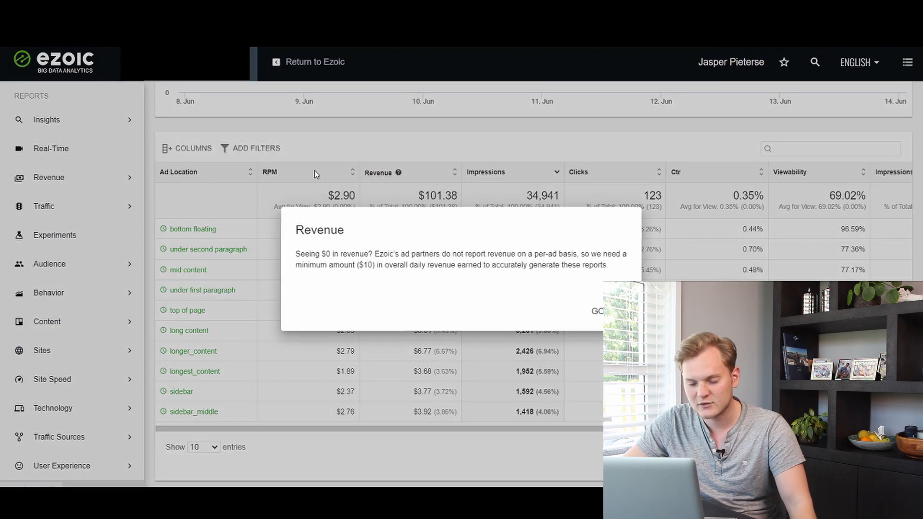
click(598, 311)
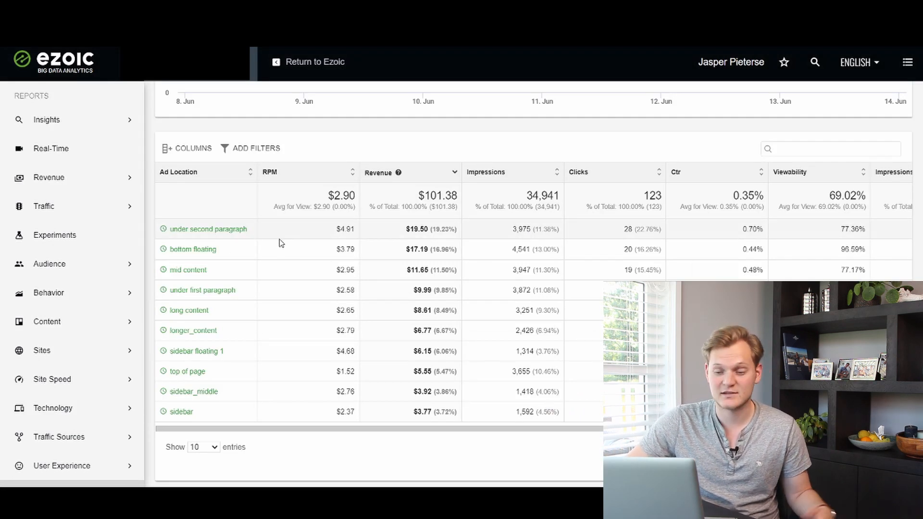
Compare the revenue of the under second paragraph and bottom floating ad locations with that of sidebar_middle and sidebar.
drag(253, 232, 169, 229)
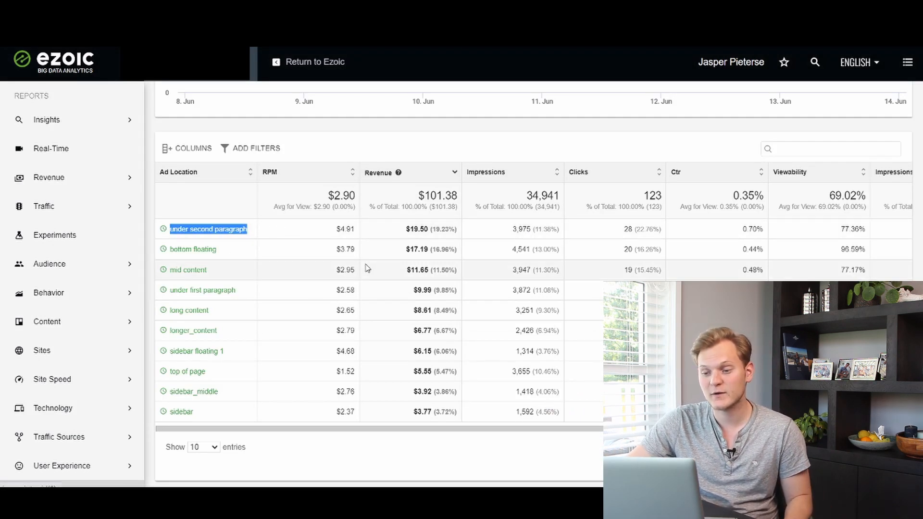
drag(405, 230, 432, 227)
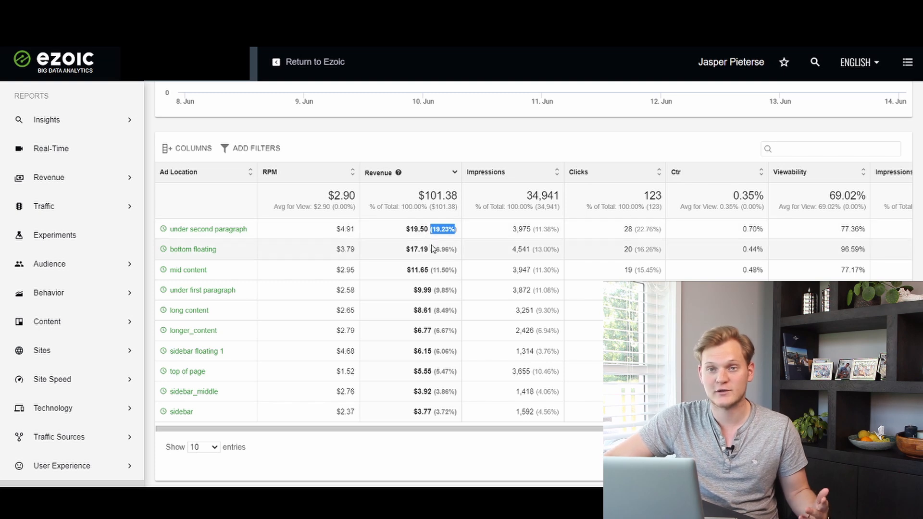
click(445, 262)
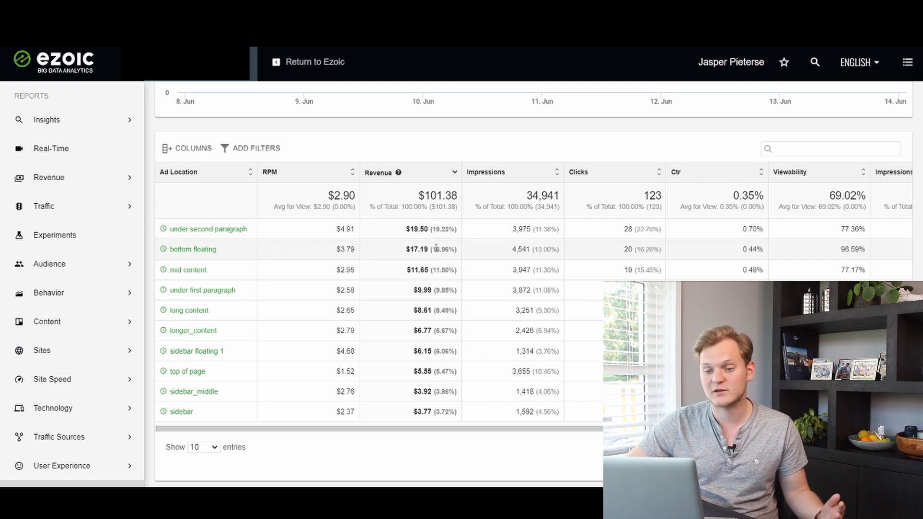
drag(429, 249, 415, 246)
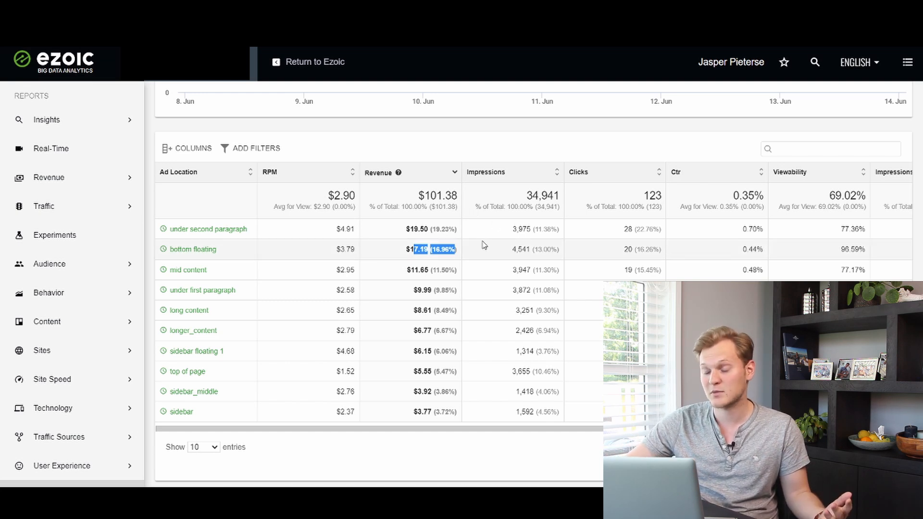
drag(433, 411, 416, 393)
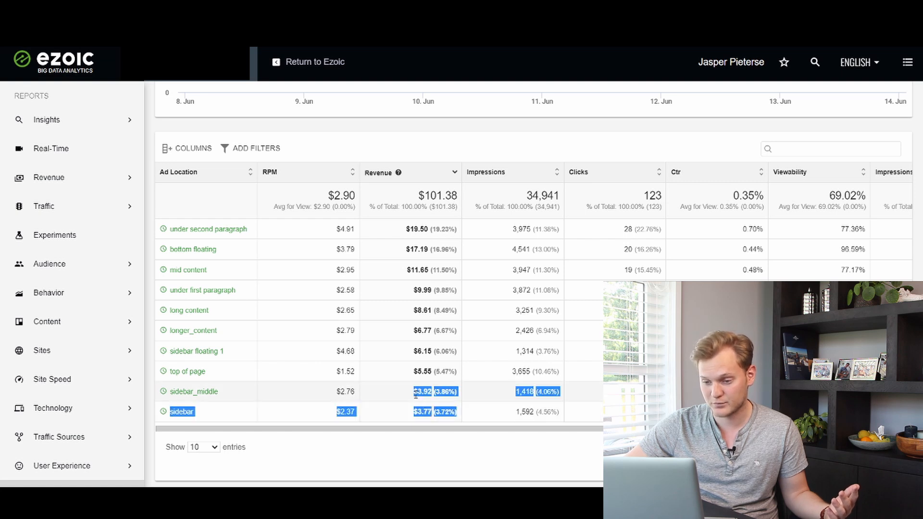
click(477, 336)
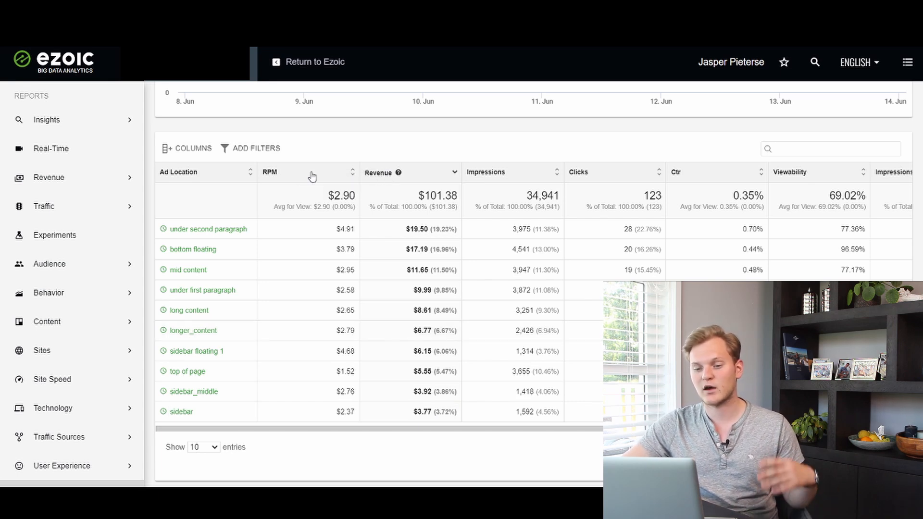
Sort the ad location table by RPM, highest first, and check the RPM of the under second paragraph location.
click(283, 174)
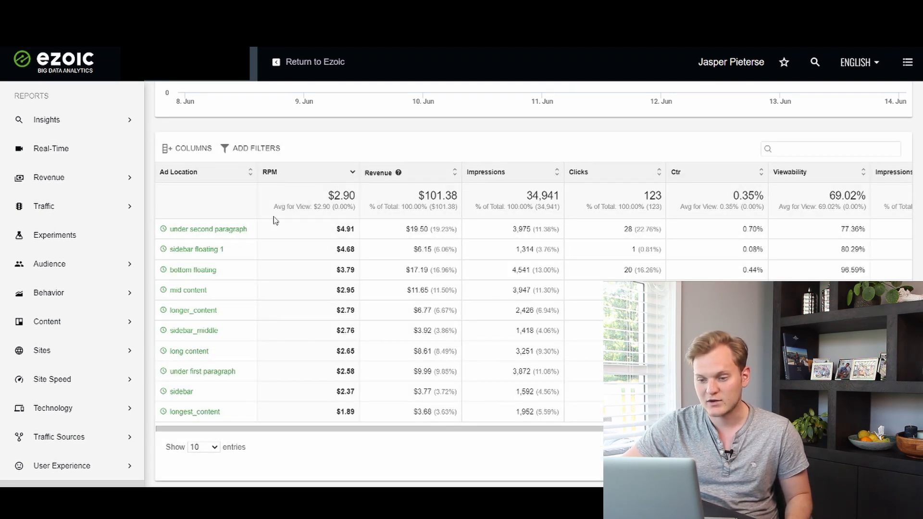
drag(257, 231, 174, 230)
drag(335, 230, 354, 232)
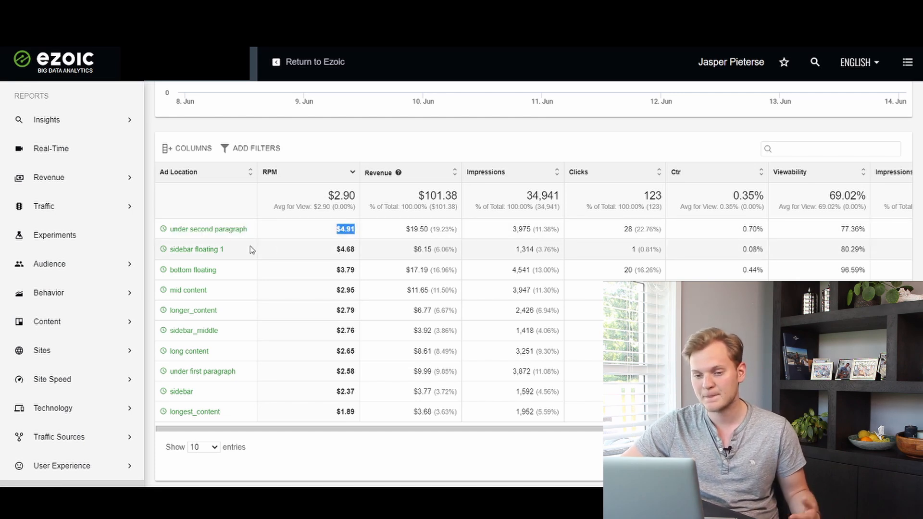
Check the RPM of the sidebar floating 1 ad location against its number and share of impressions.
drag(225, 250, 172, 248)
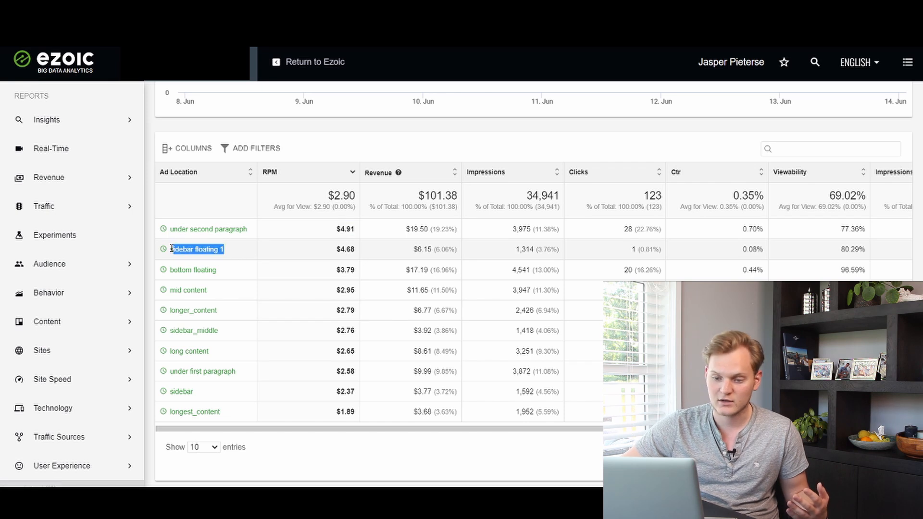
click(315, 259)
drag(337, 248, 361, 256)
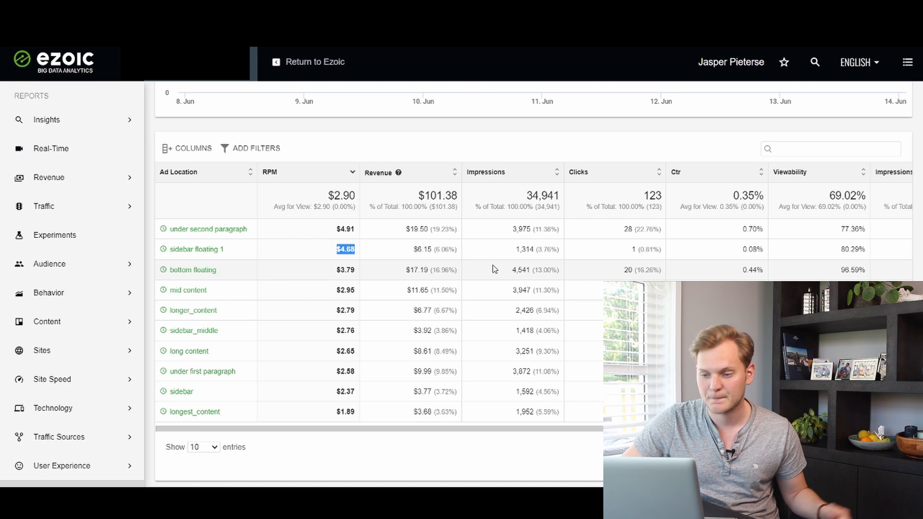
drag(504, 252, 537, 249)
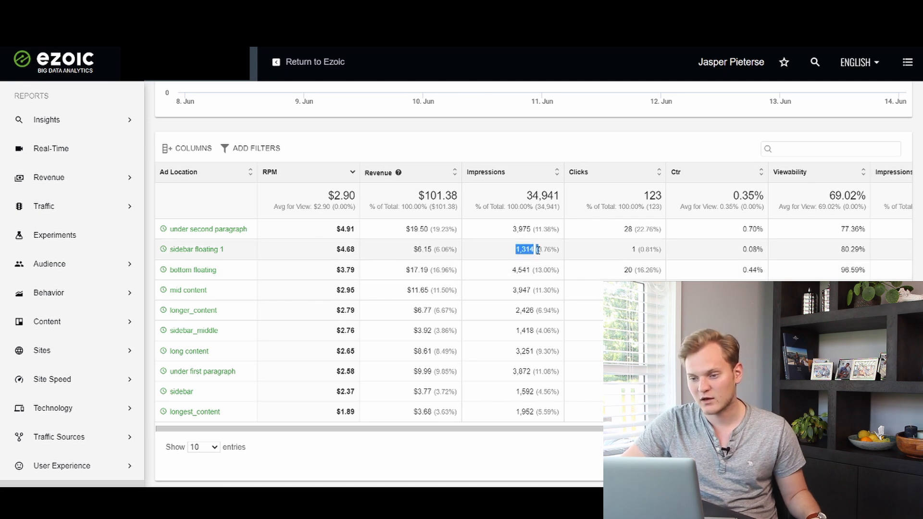
click(503, 251)
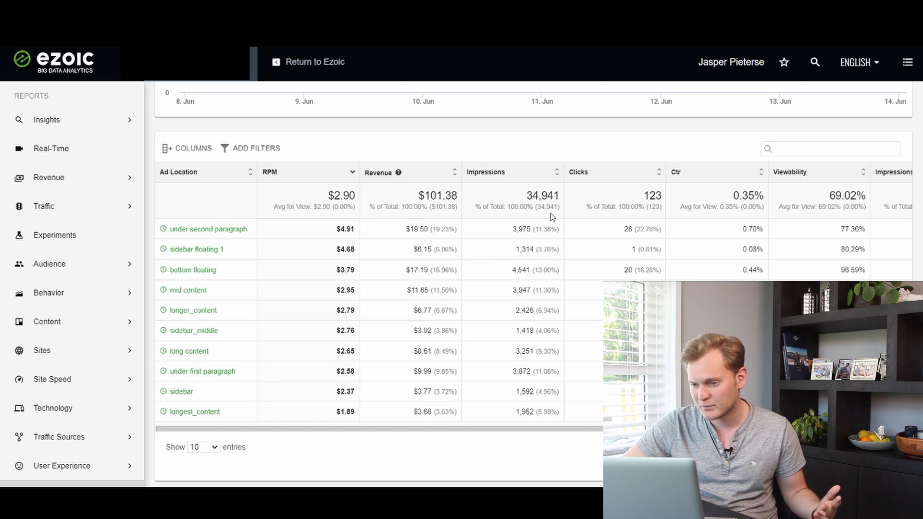
drag(542, 249, 535, 249)
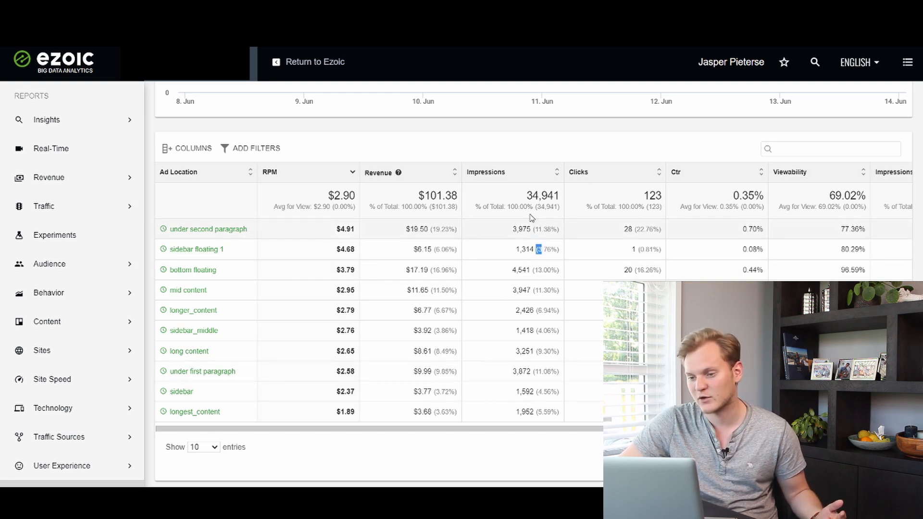
click(489, 259)
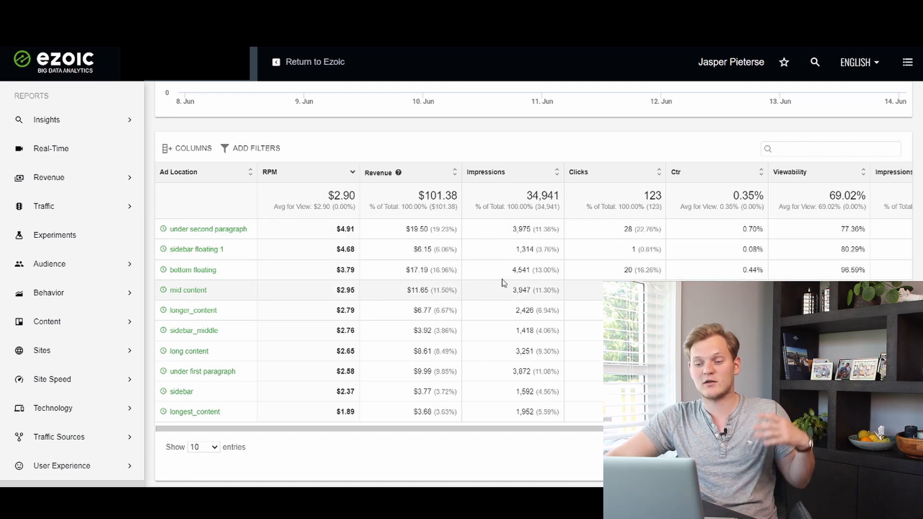
drag(513, 250, 532, 249)
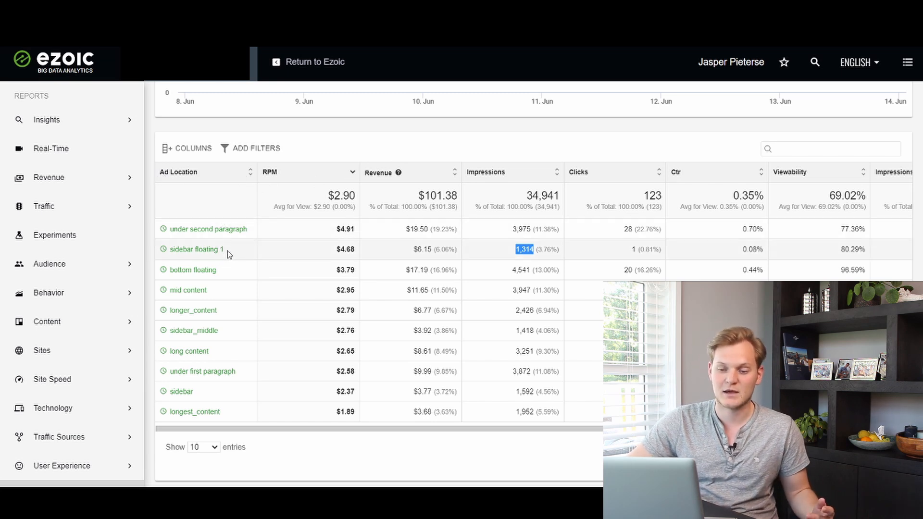
Check the revenue amount and share of sidebar floating 1 and compare it with the under second paragraph location.
drag(225, 250, 166, 250)
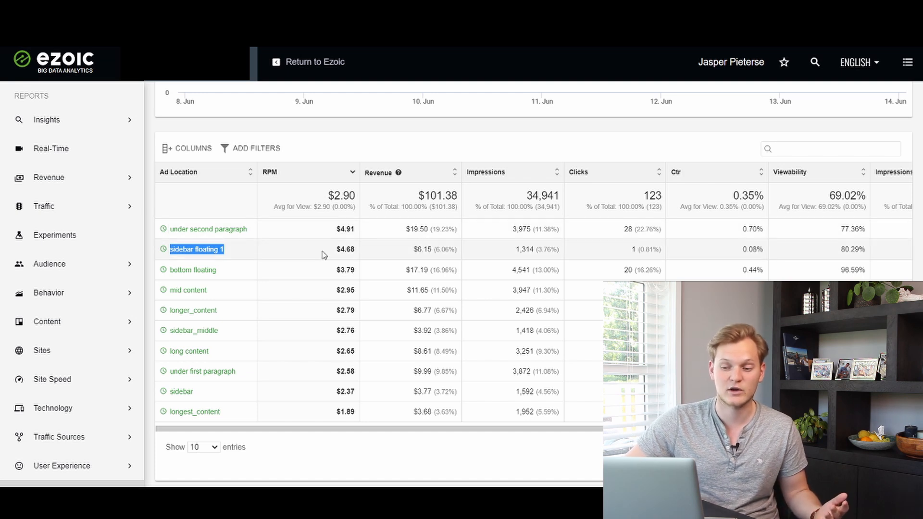
drag(323, 255, 438, 254)
click(460, 248)
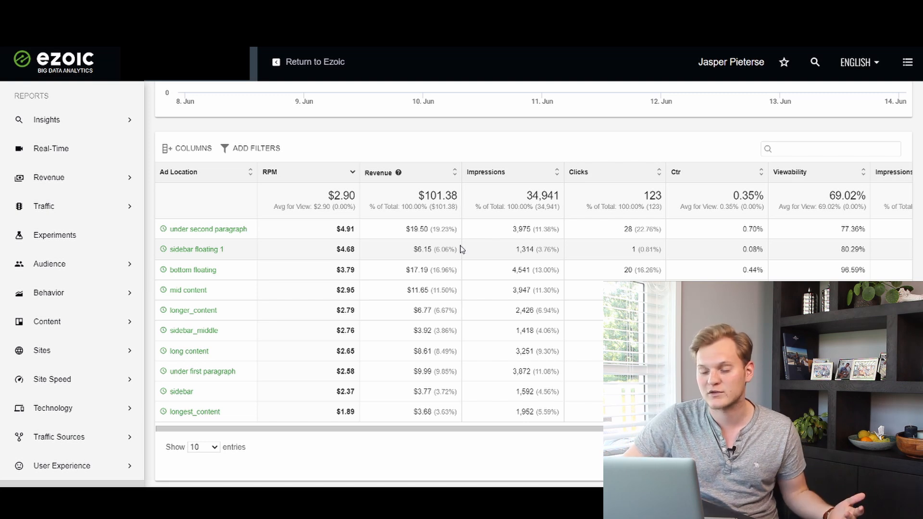
drag(414, 248, 433, 251)
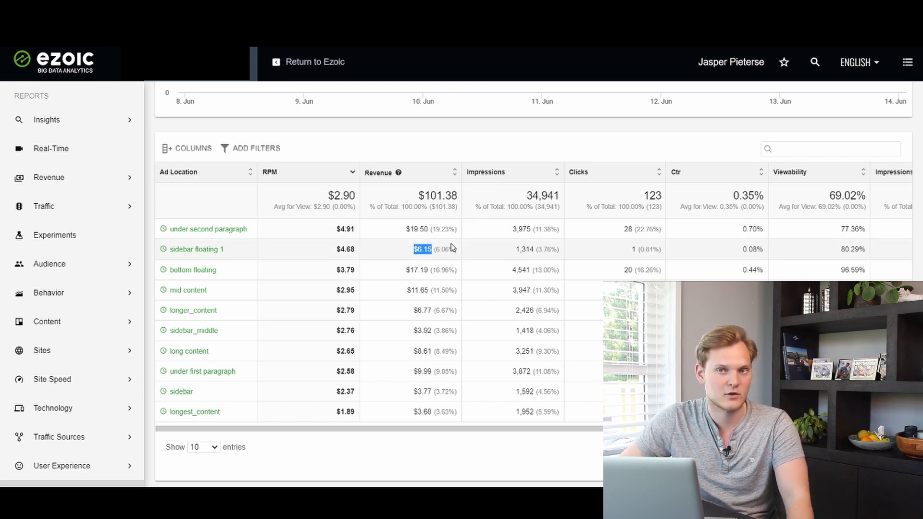
drag(456, 249, 431, 251)
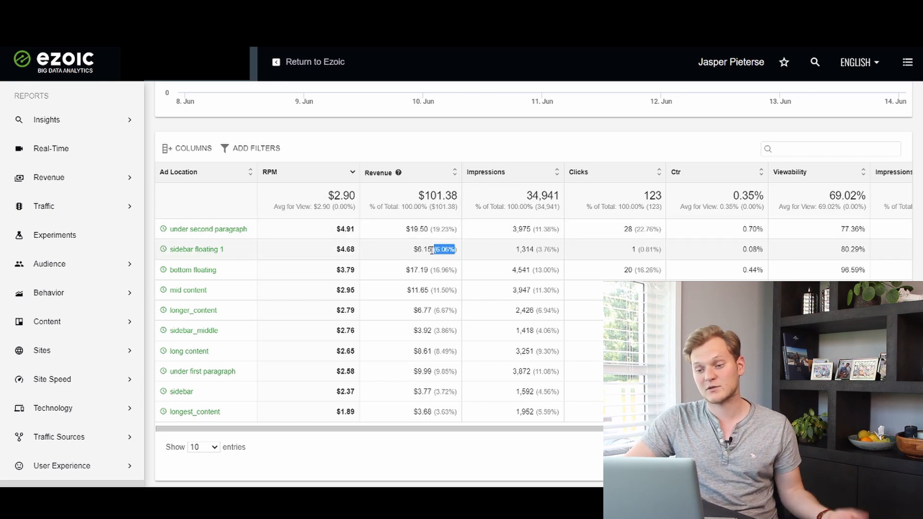
click(431, 264)
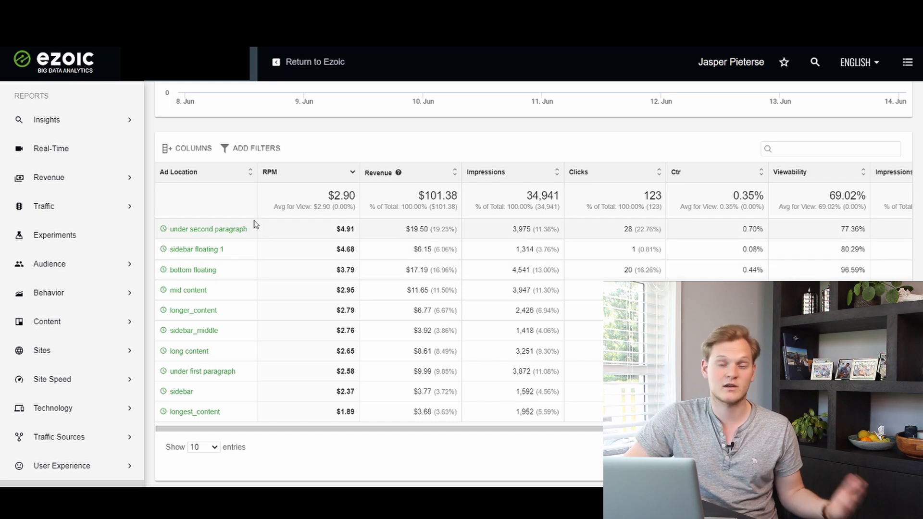
drag(251, 232, 169, 231)
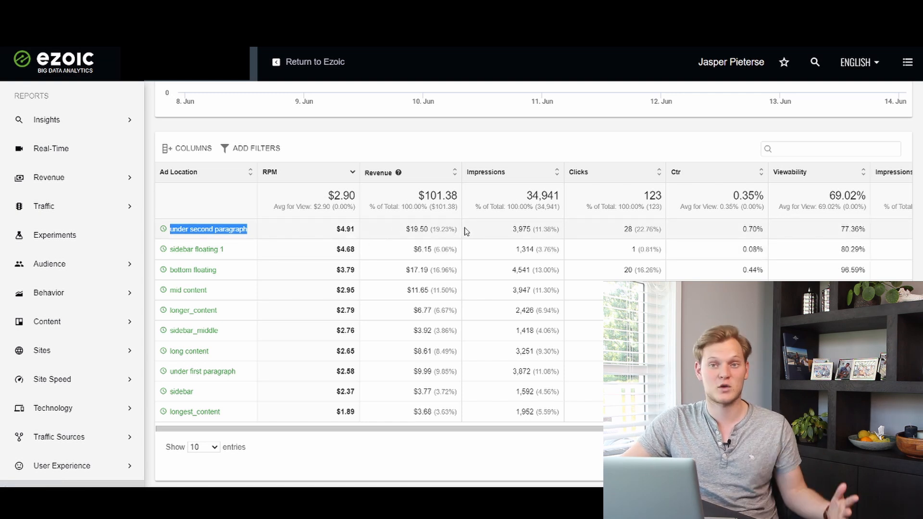
click(209, 211)
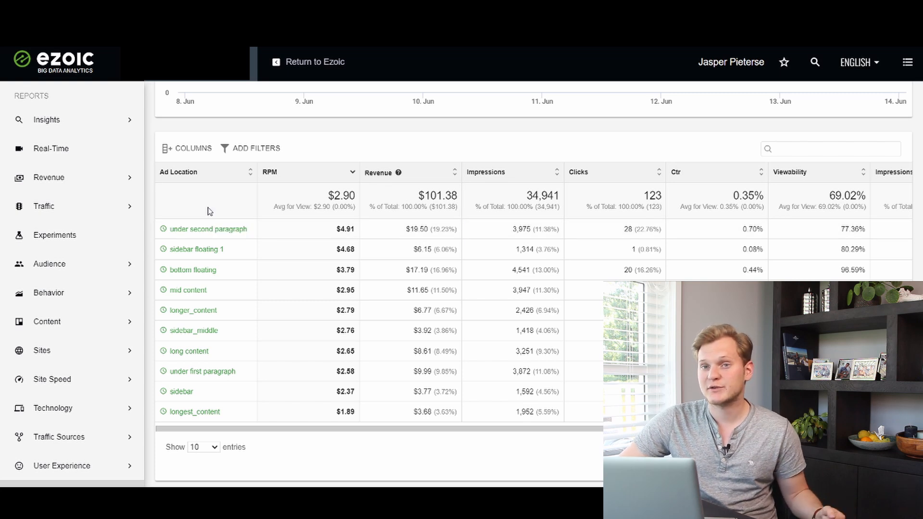